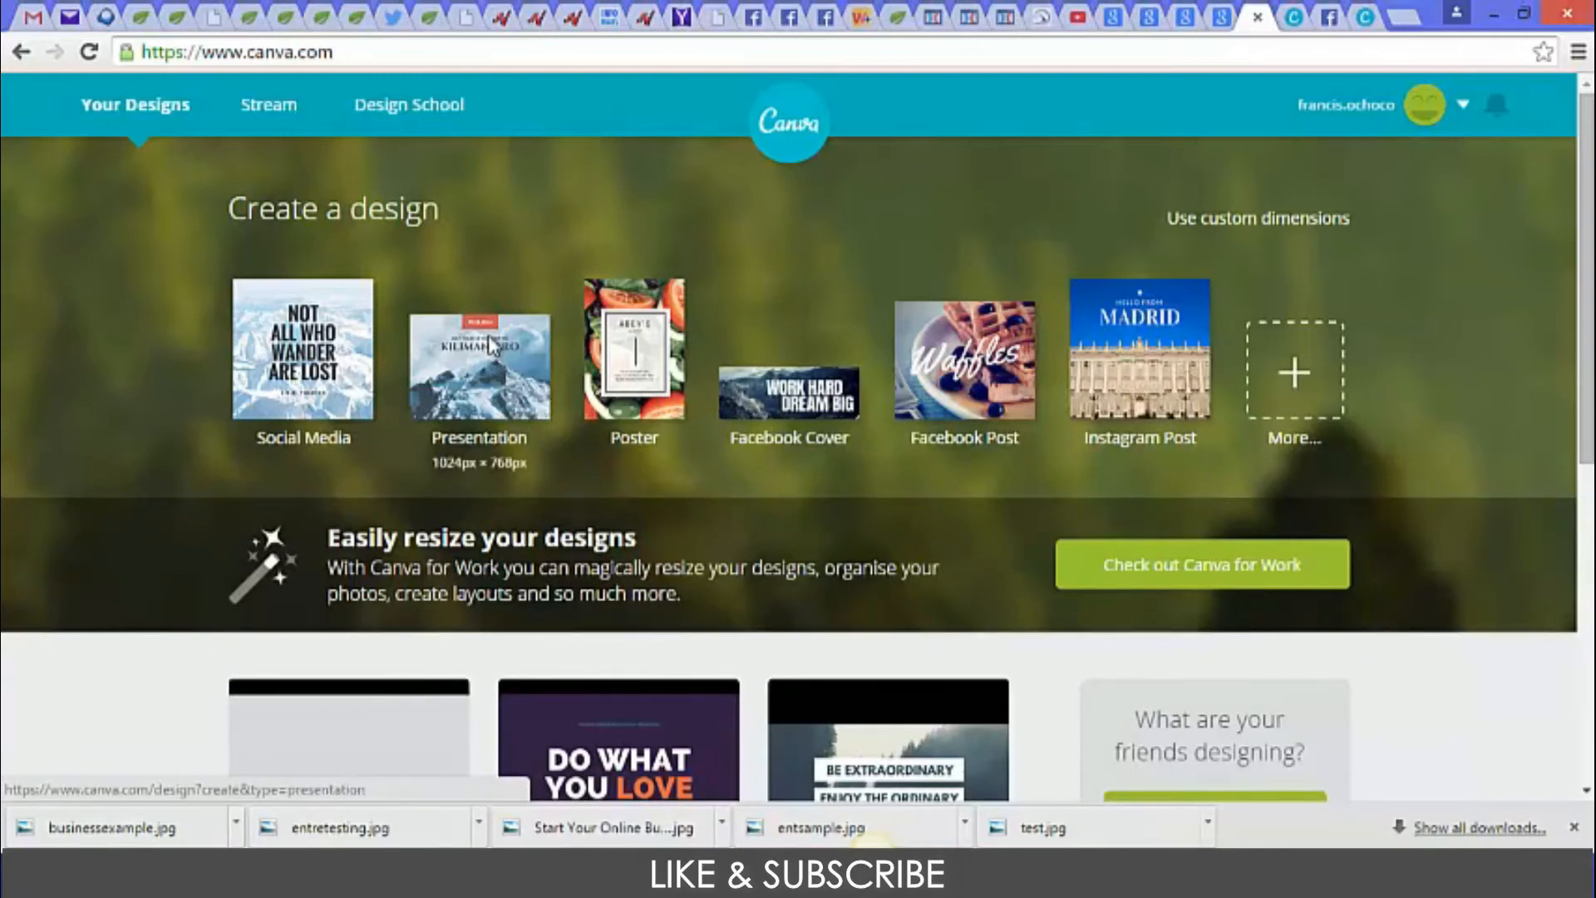
Create a new Presentation design and upload the image businessexample.jpg to it.
{"action": "left_click", "coordinate": [493, 346]}
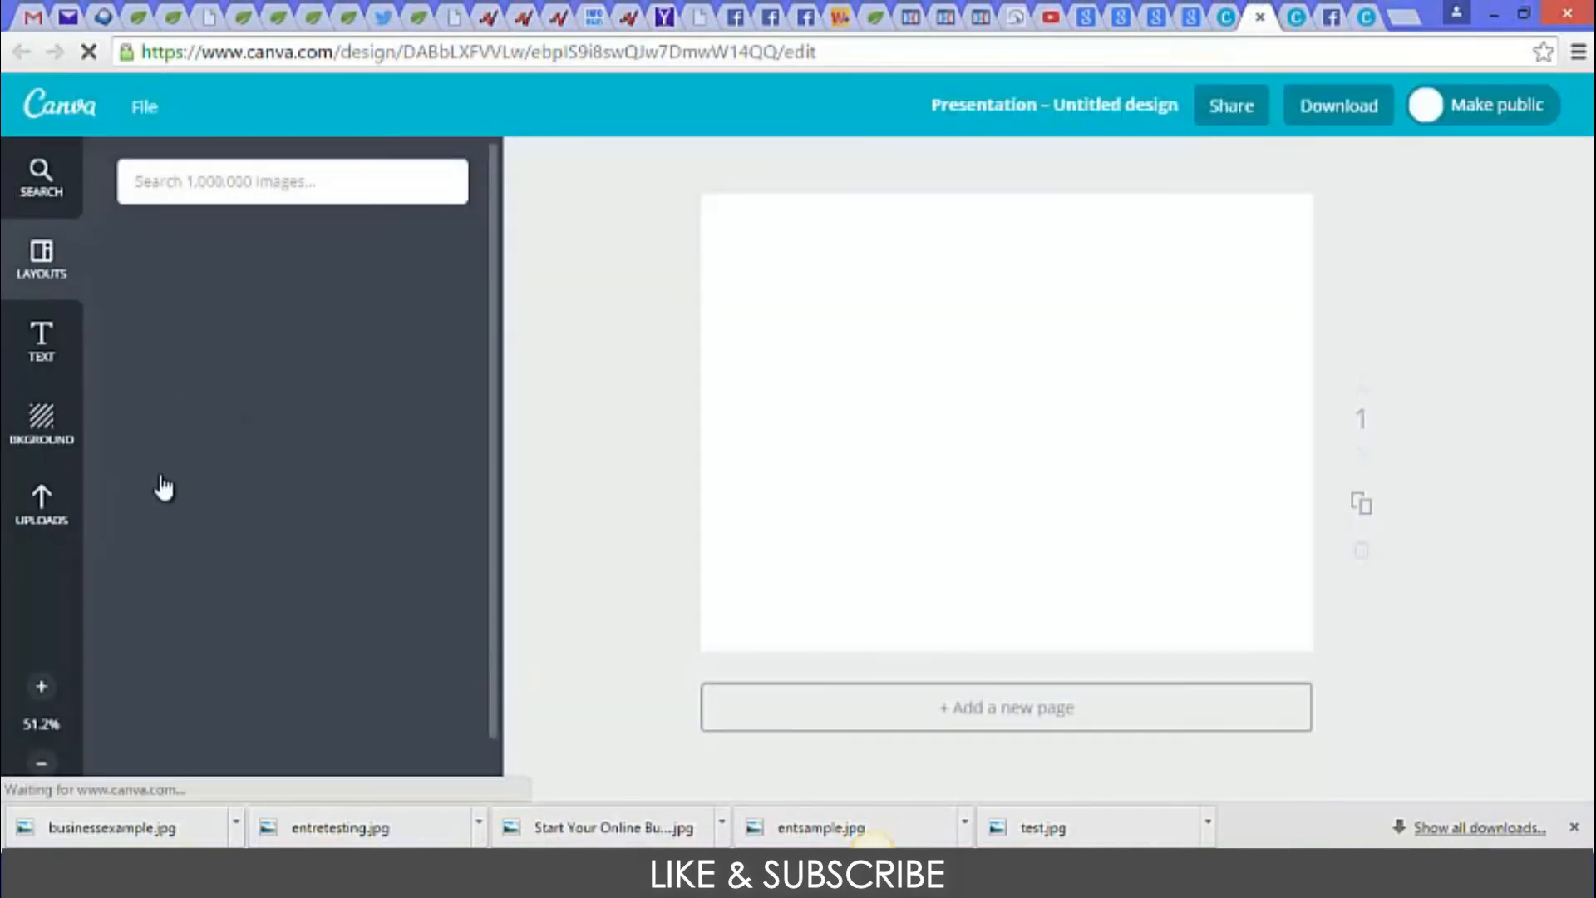
{"action": "left_click", "coordinate": [43, 517]}
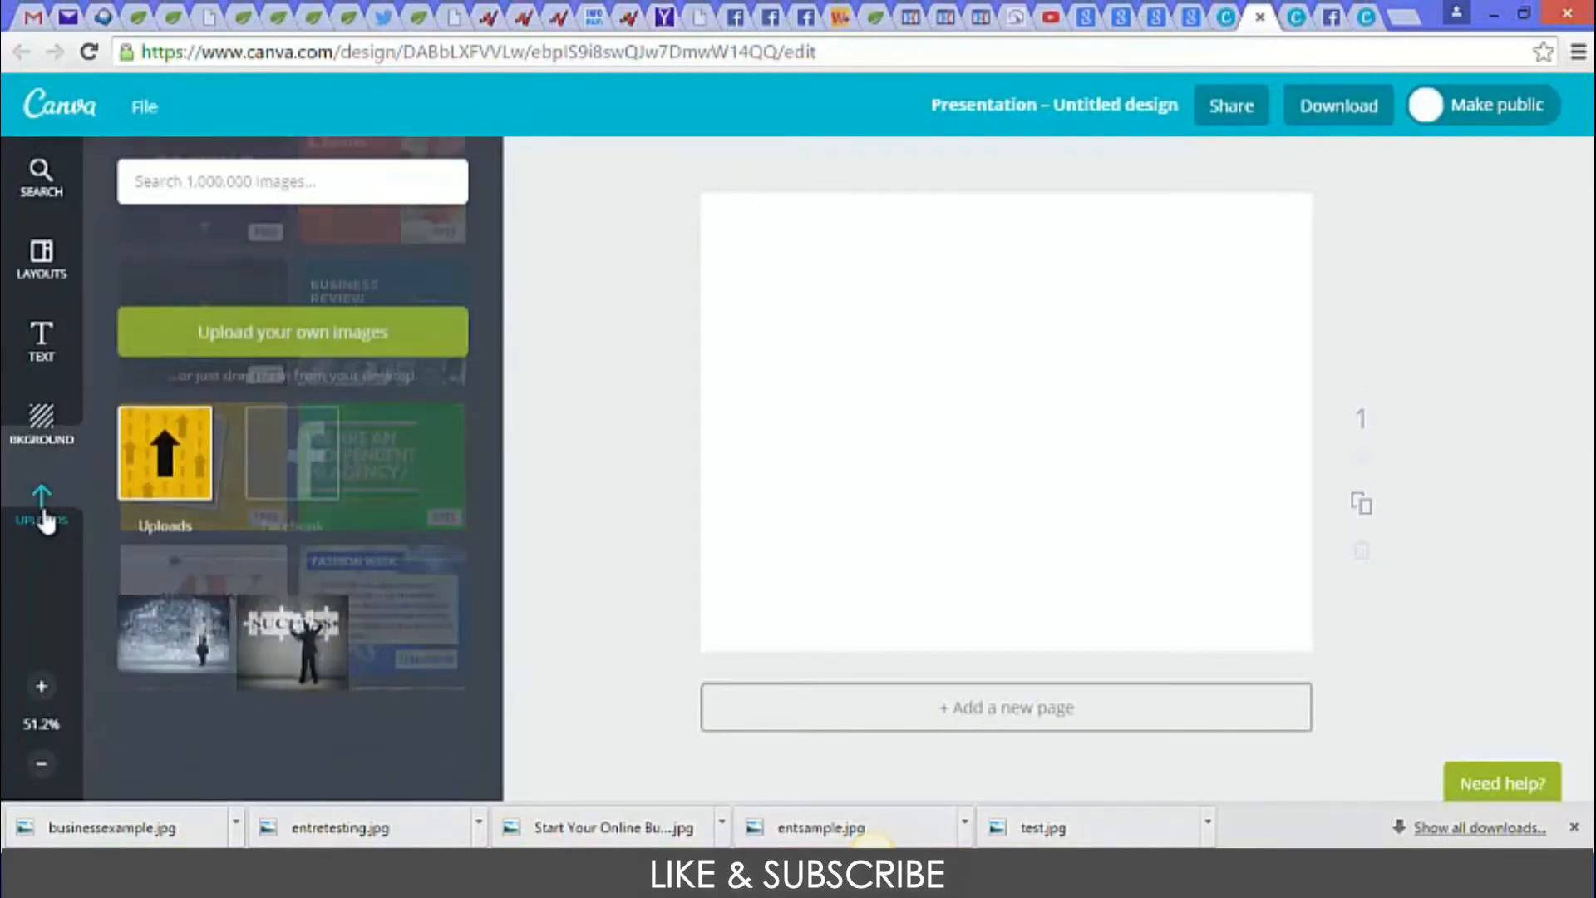
{"action": "left_click", "coordinate": [332, 246]}
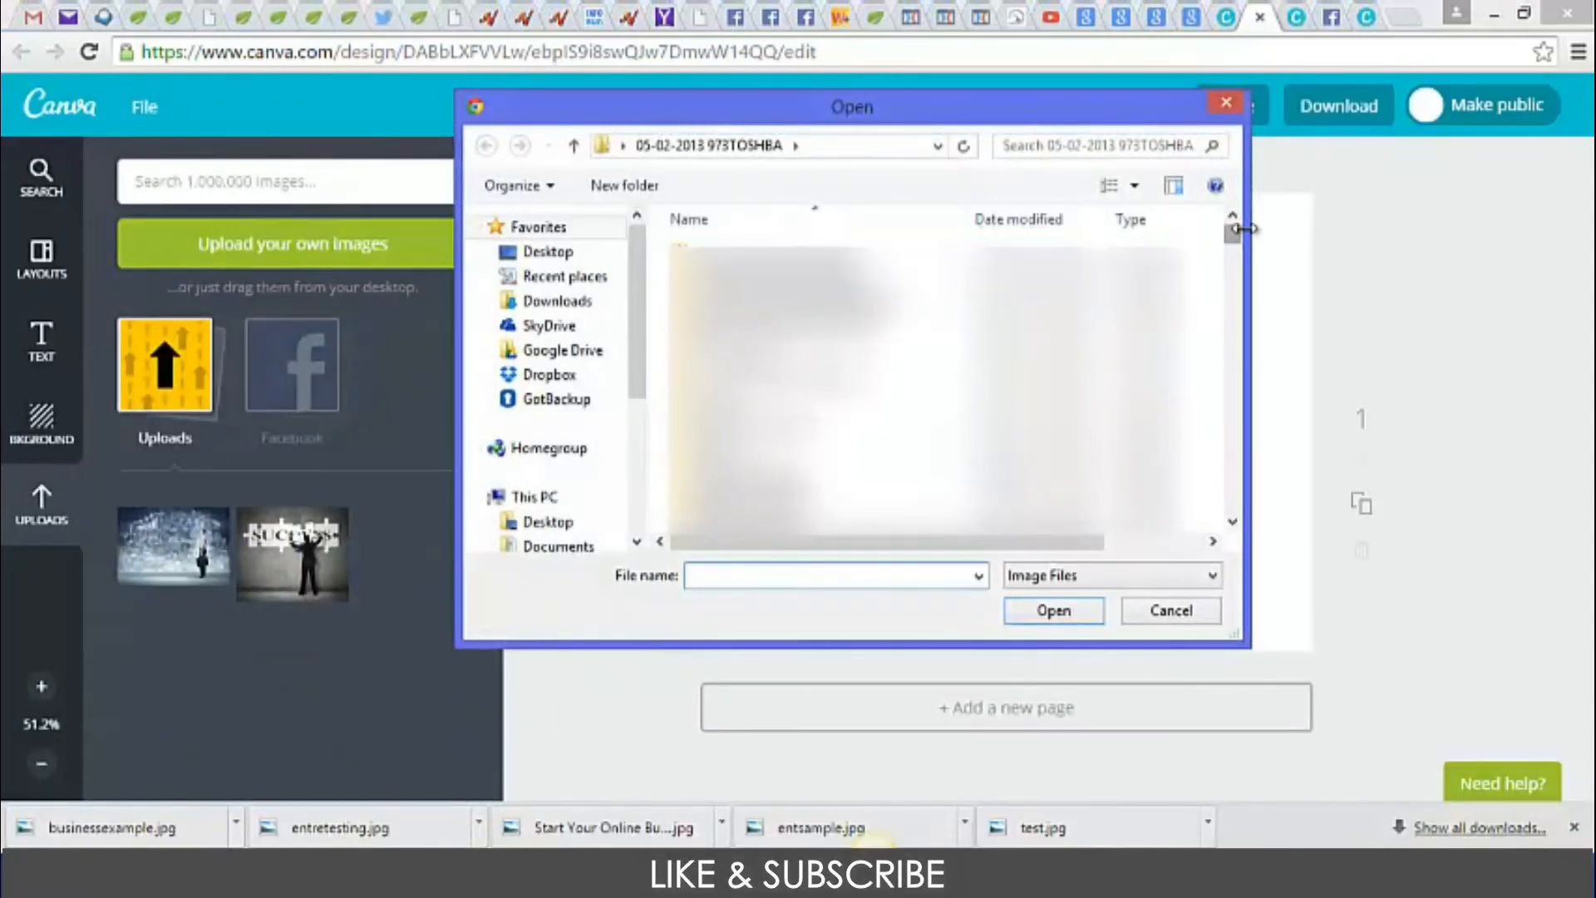
{"action": "left_click_drag", "start_coordinate": [1233, 241], "coordinate": [1232, 515]}
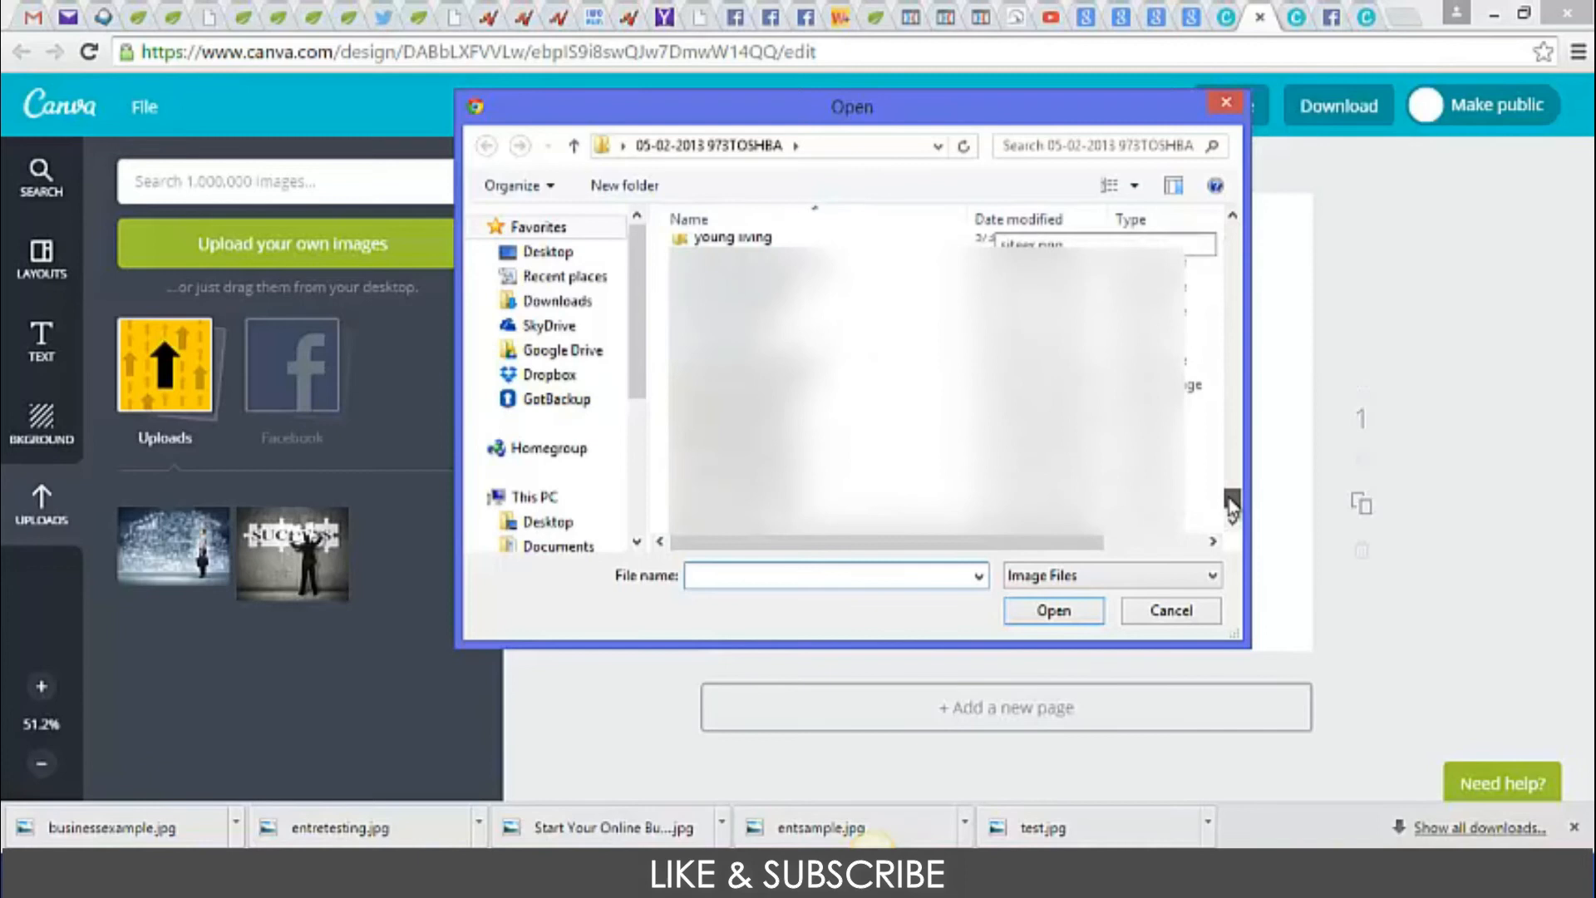
{"action": "left_click", "coordinate": [780, 241]}
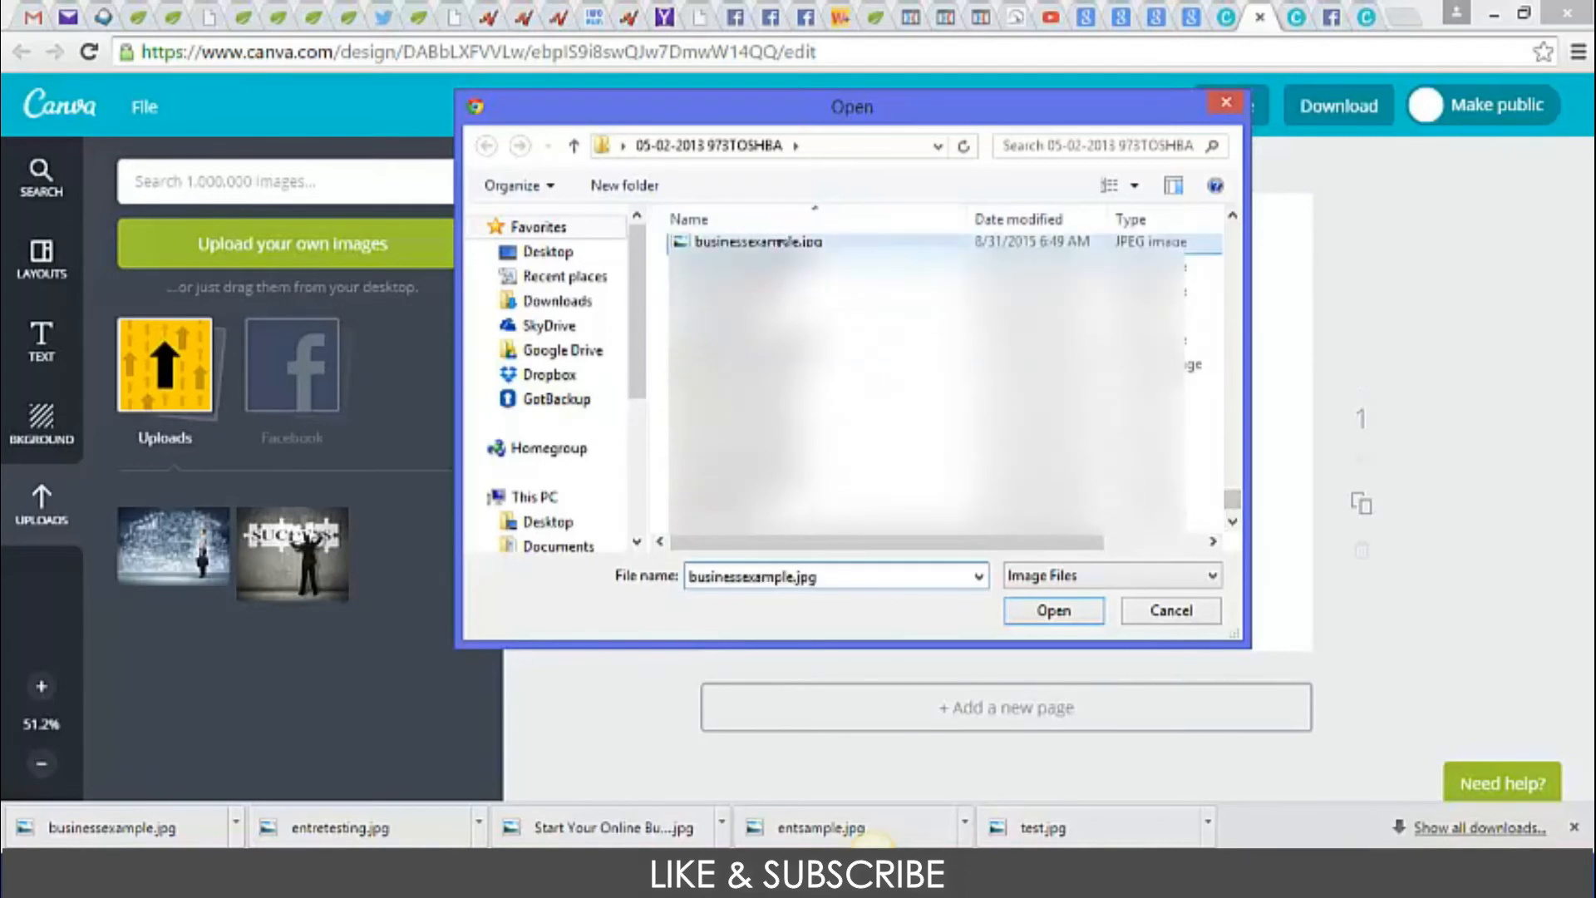
{"action": "left_click", "coordinate": [1054, 610]}
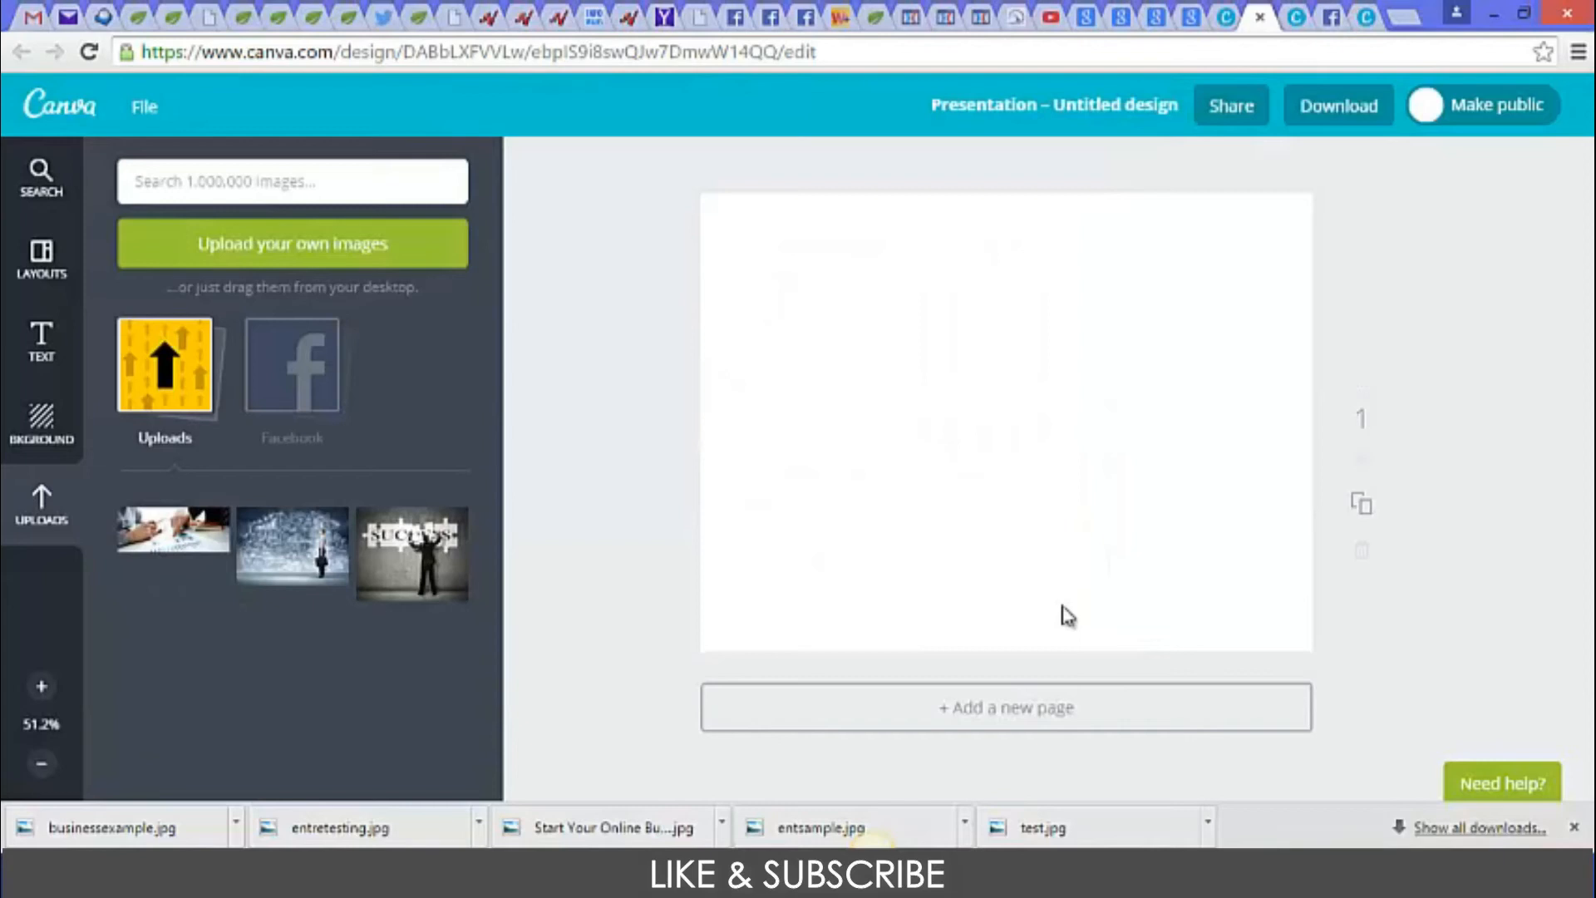
Place the uploaded business image on the page and enlarge it until it fills the whole page.
{"action": "left_click", "coordinate": [179, 536]}
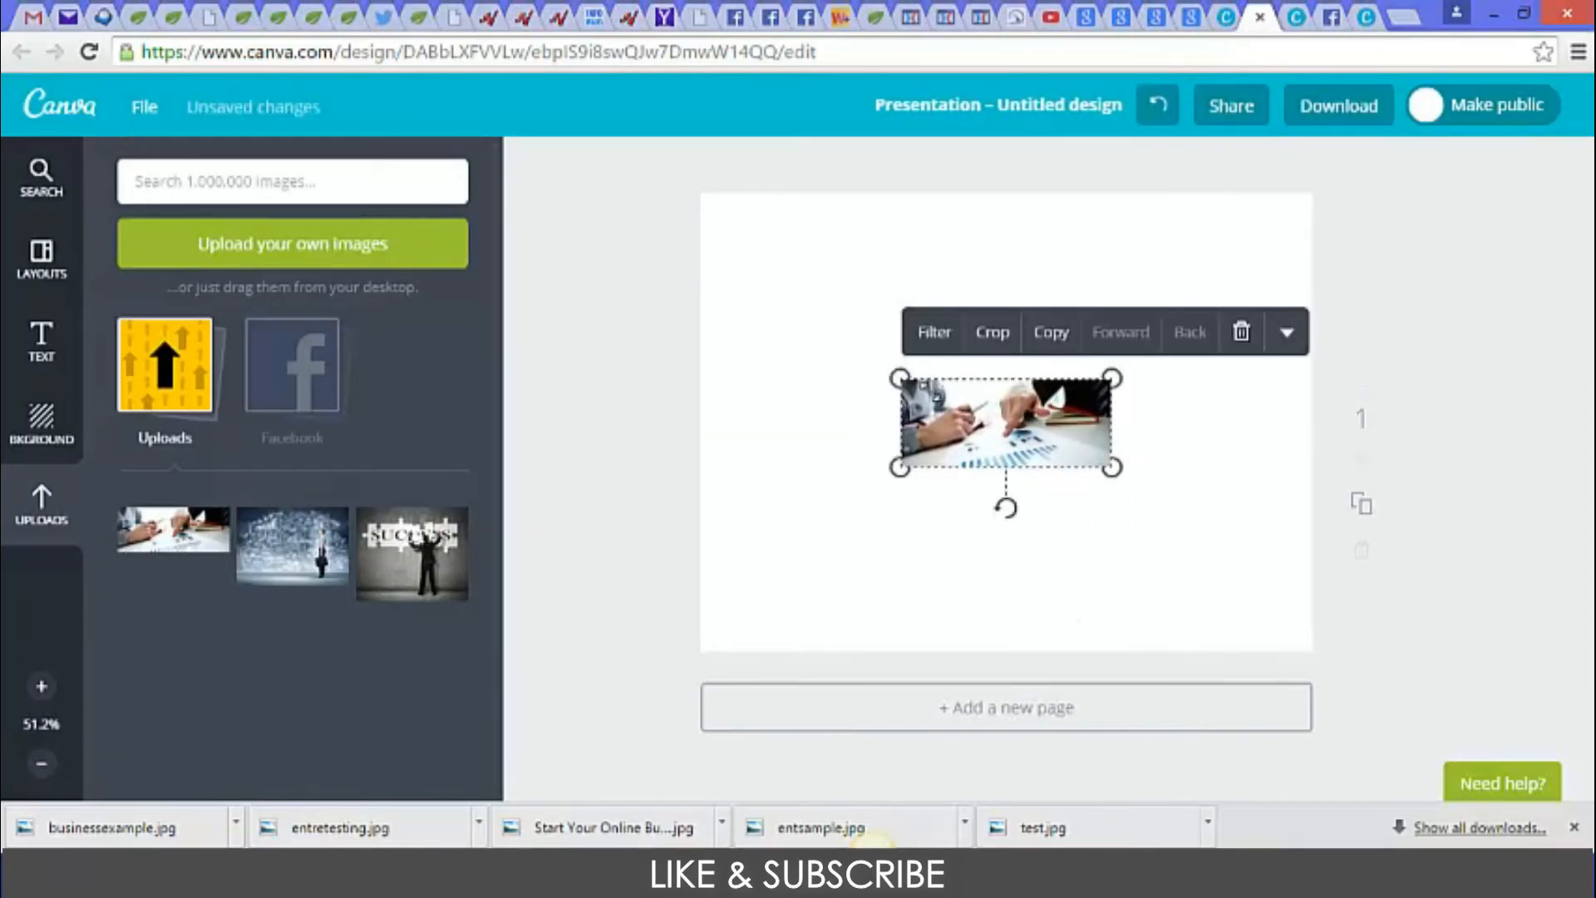
{"action": "left_click_drag", "start_coordinate": [899, 378], "coordinate": [795, 300]}
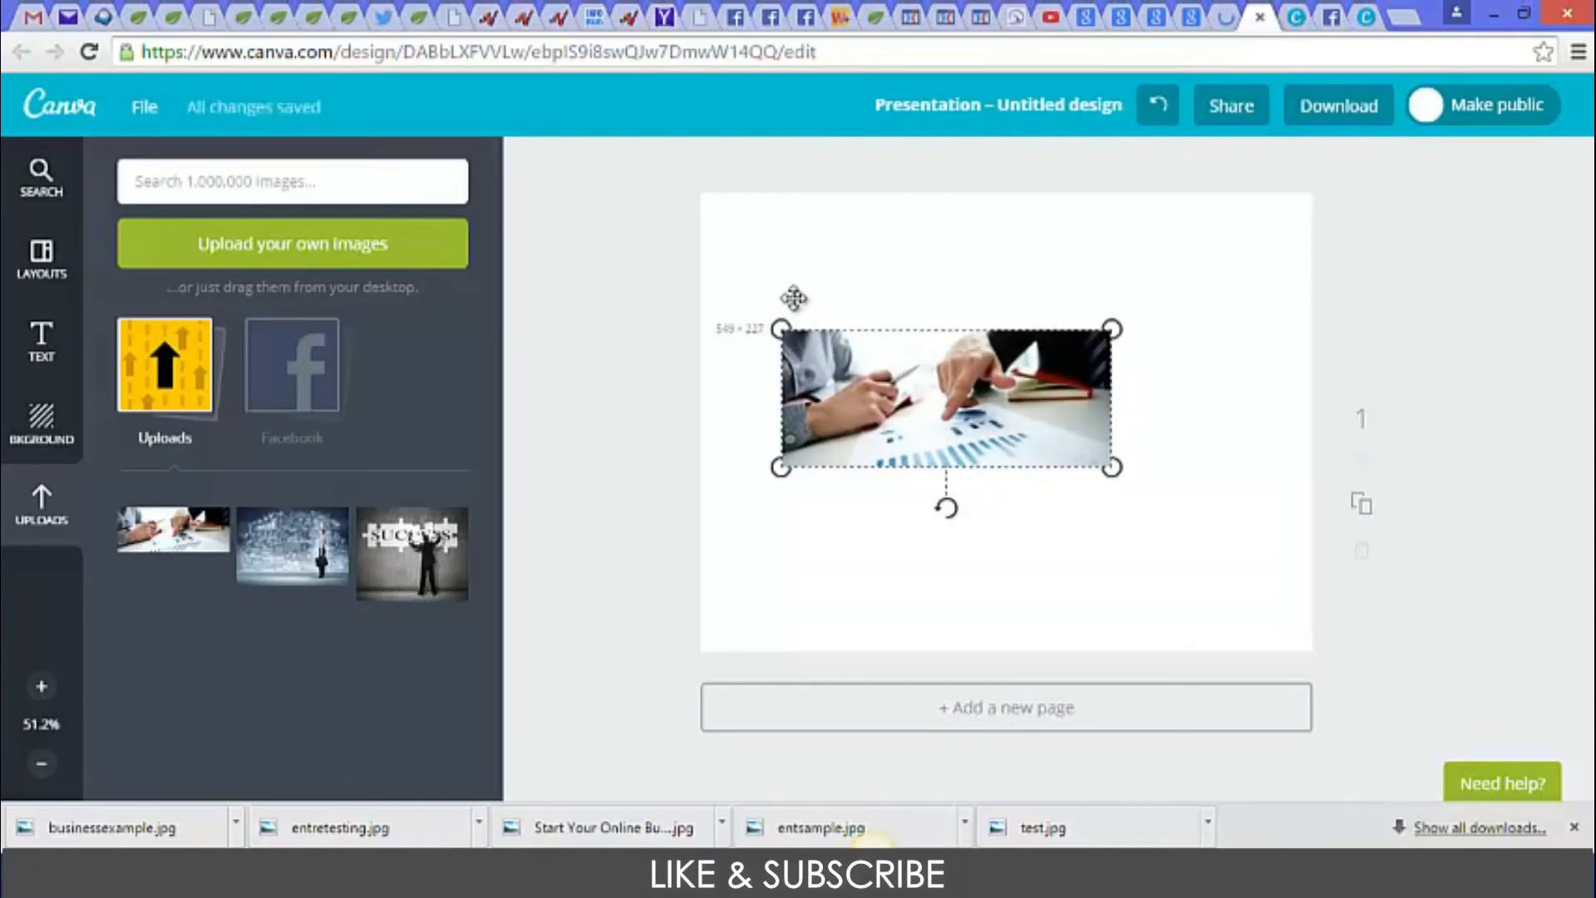
{"action": "left_click_drag", "start_coordinate": [793, 298], "coordinate": [38, 266]}
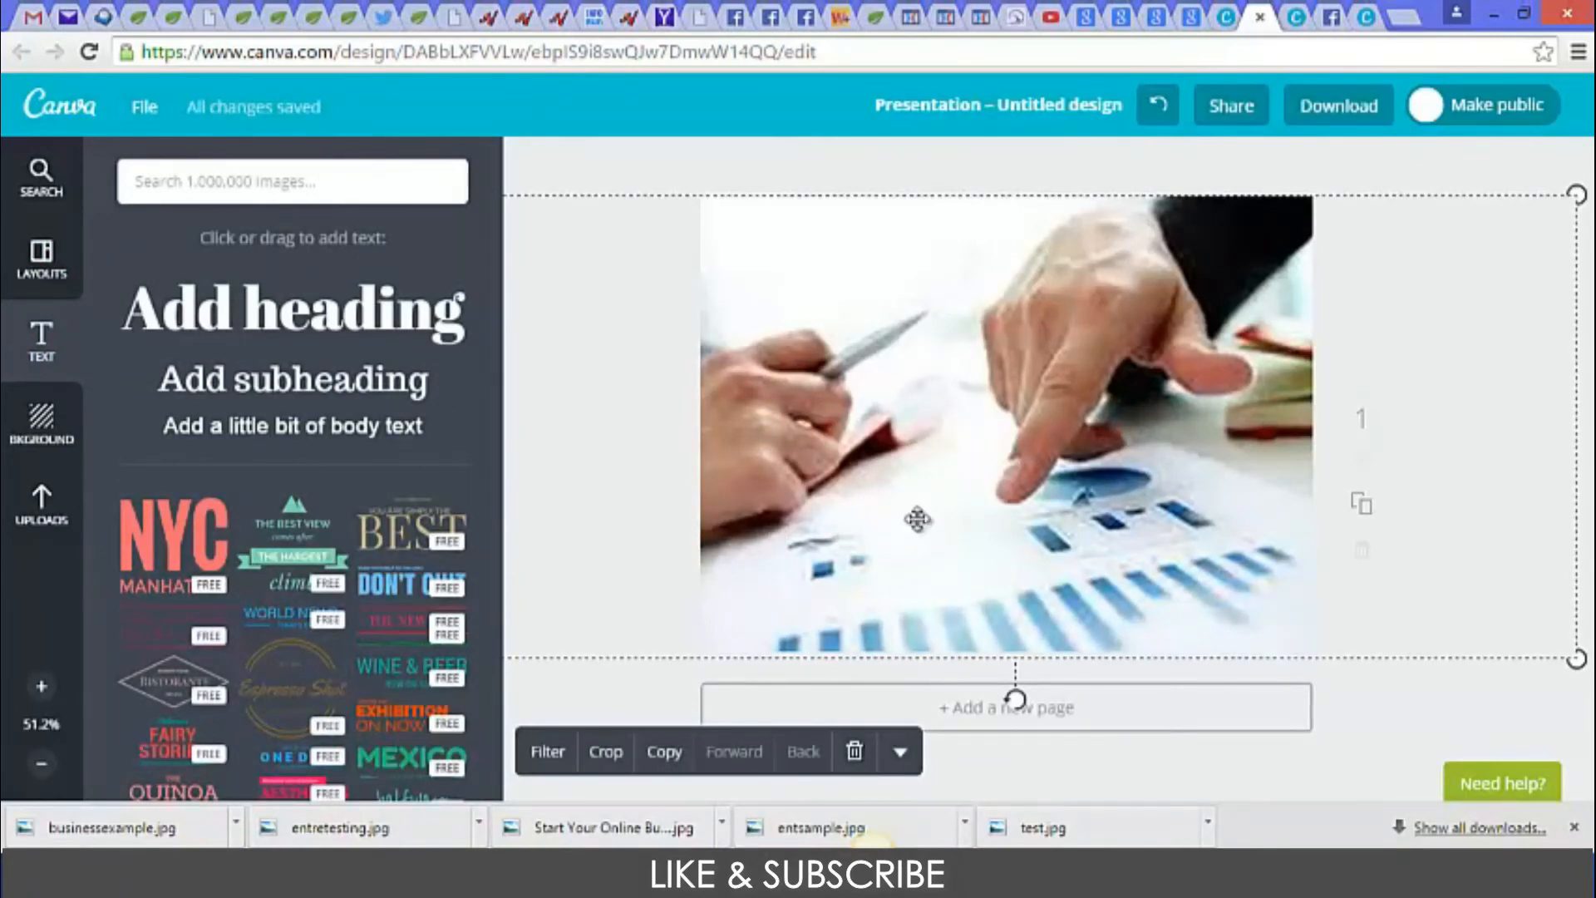
Add a heading over the image reading "Start an online business with this free report".
{"action": "left_click", "coordinate": [310, 337]}
{"action": "left_click", "coordinate": [983, 445]}
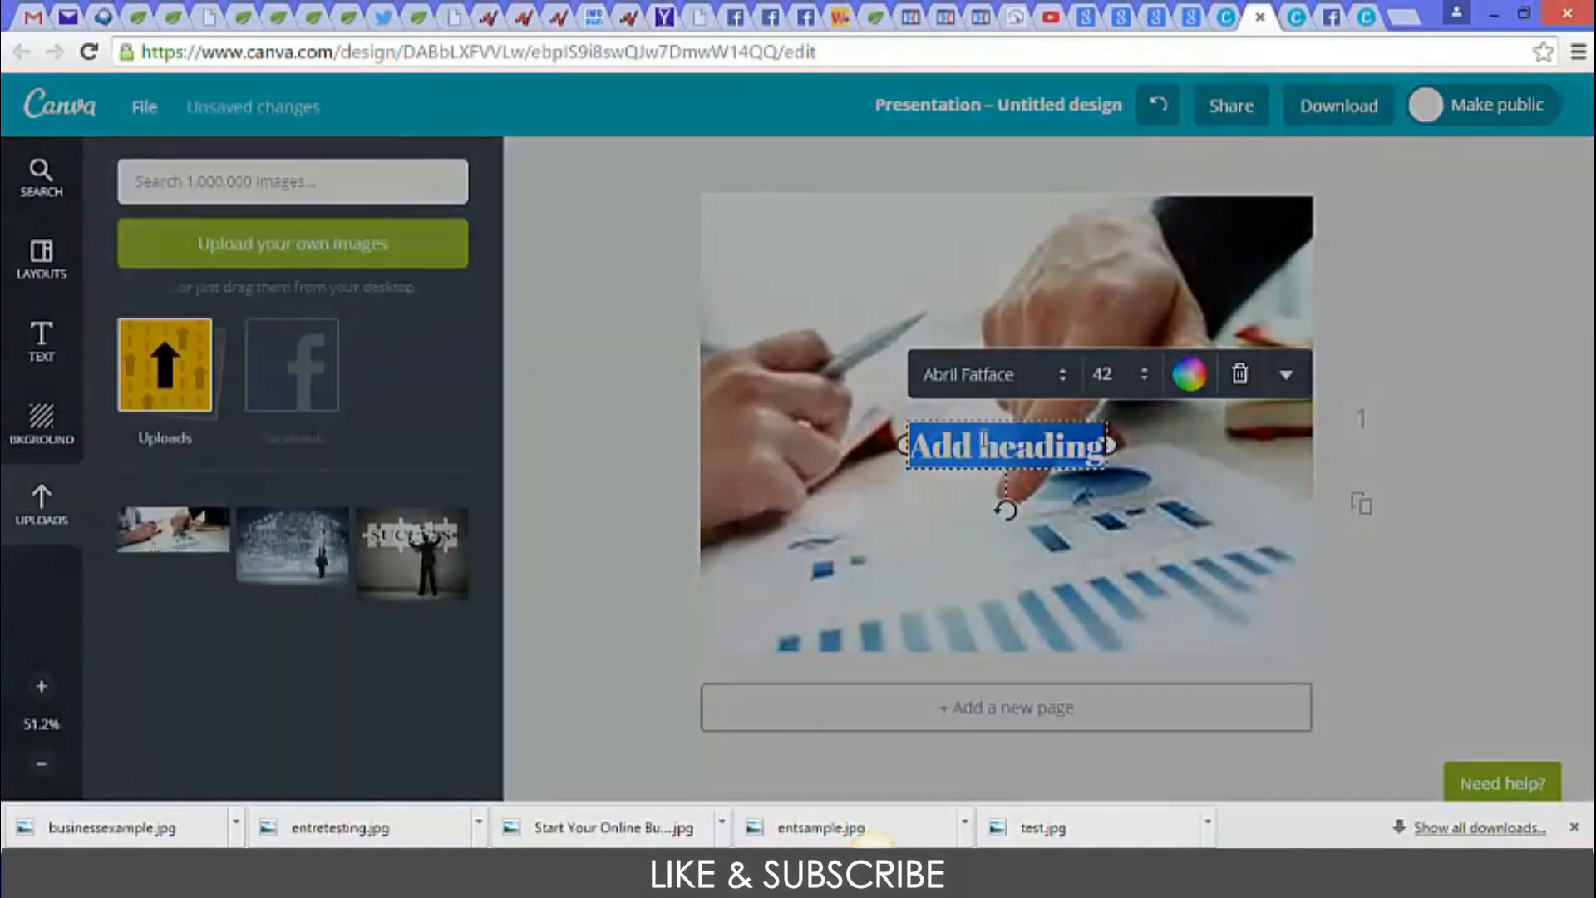
{"action": "left_click", "coordinate": [983, 441]}
{"action": "left_click_drag", "start_coordinate": [909, 445], "coordinate": [1107, 446]}
{"action": "type", "text": "St"}
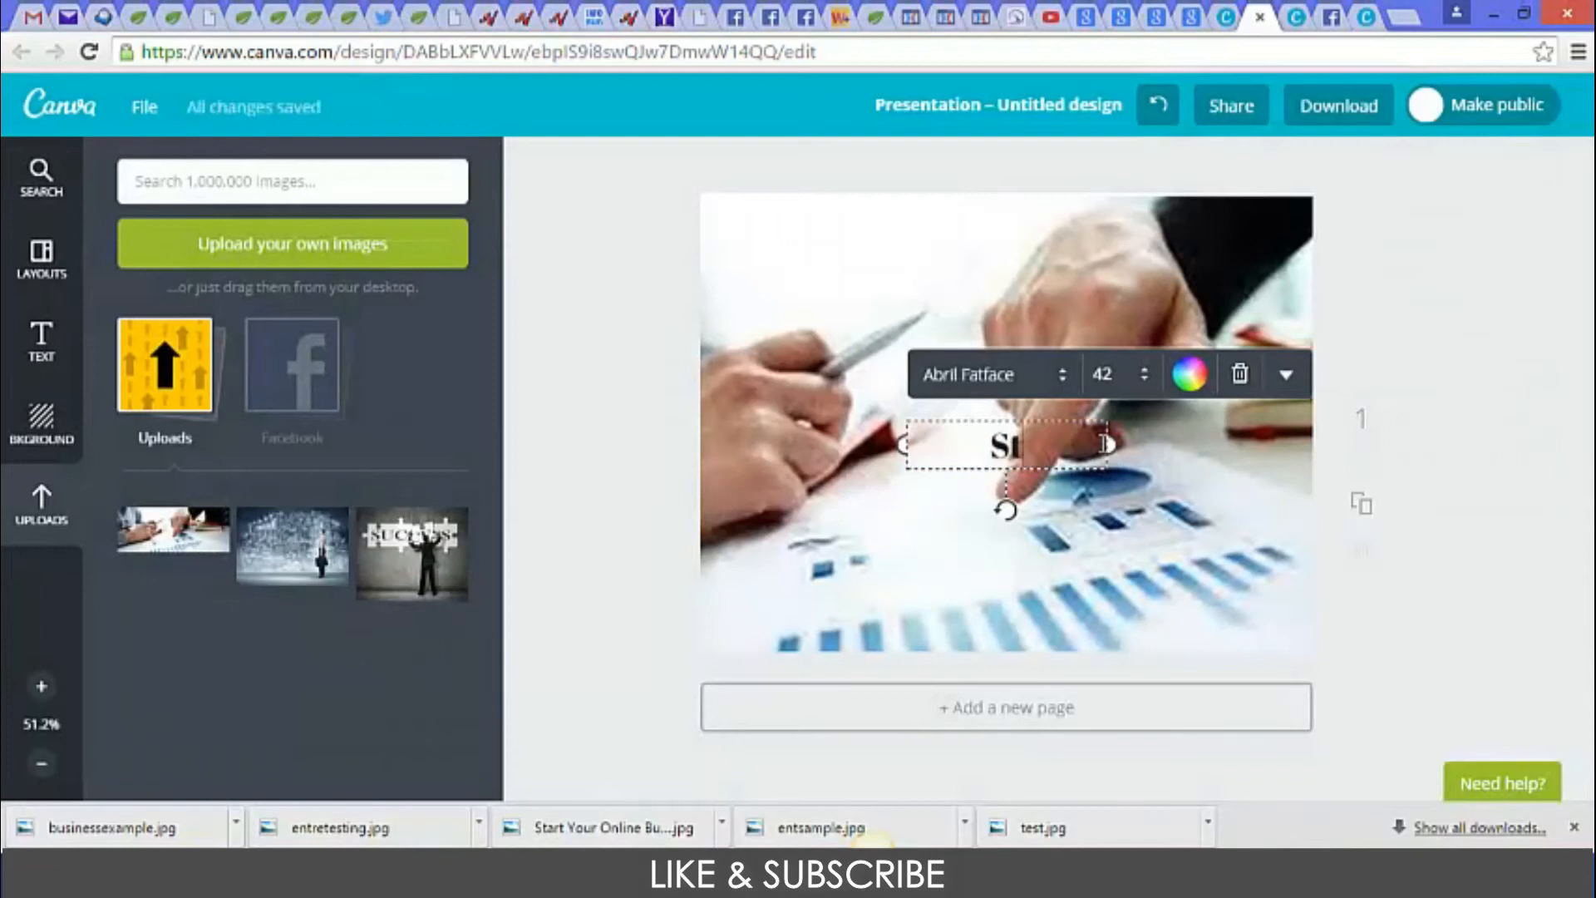
{"action": "type", "text": "art an o"}
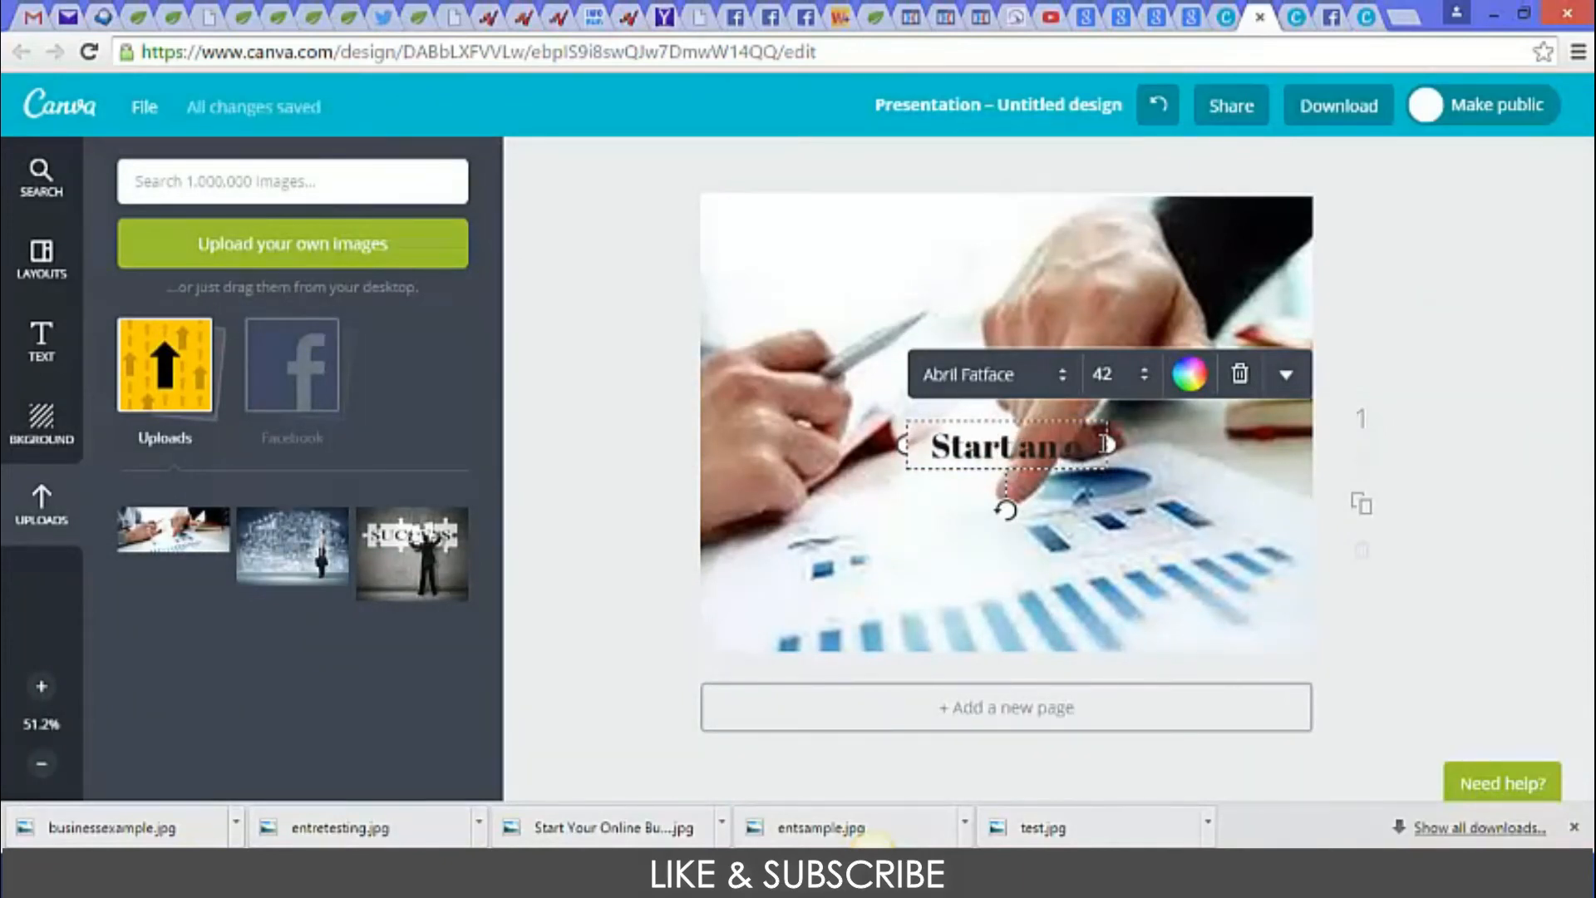
{"action": "type", "text": "nline business"}
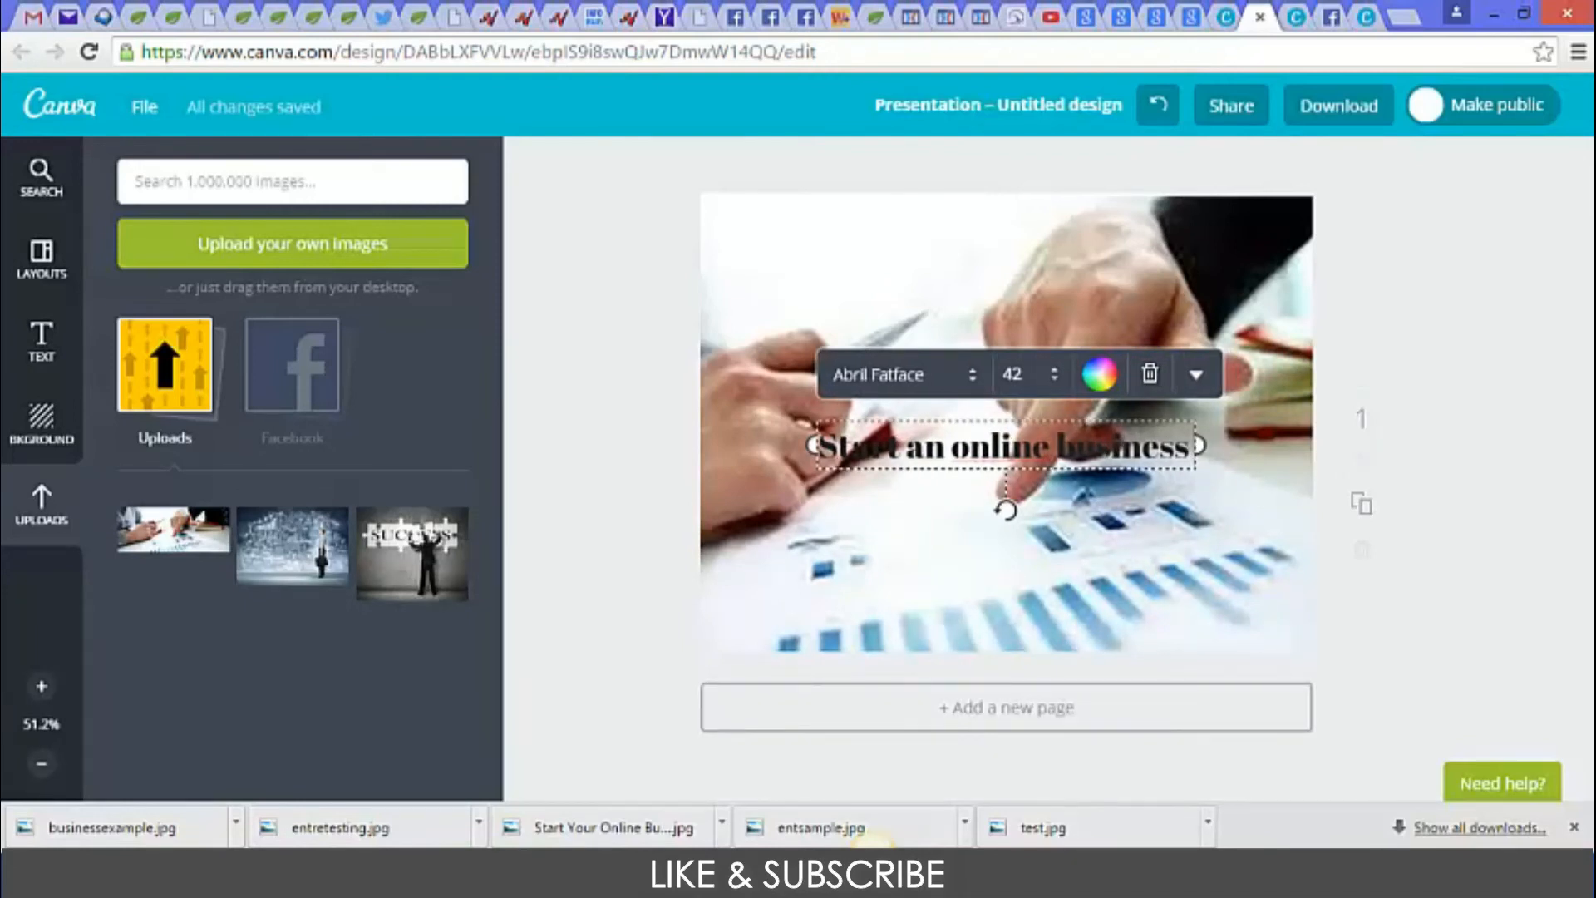
{"action": "mouse_move", "coordinate": [873, 844]}
{"action": "type", "text": "with this free"}
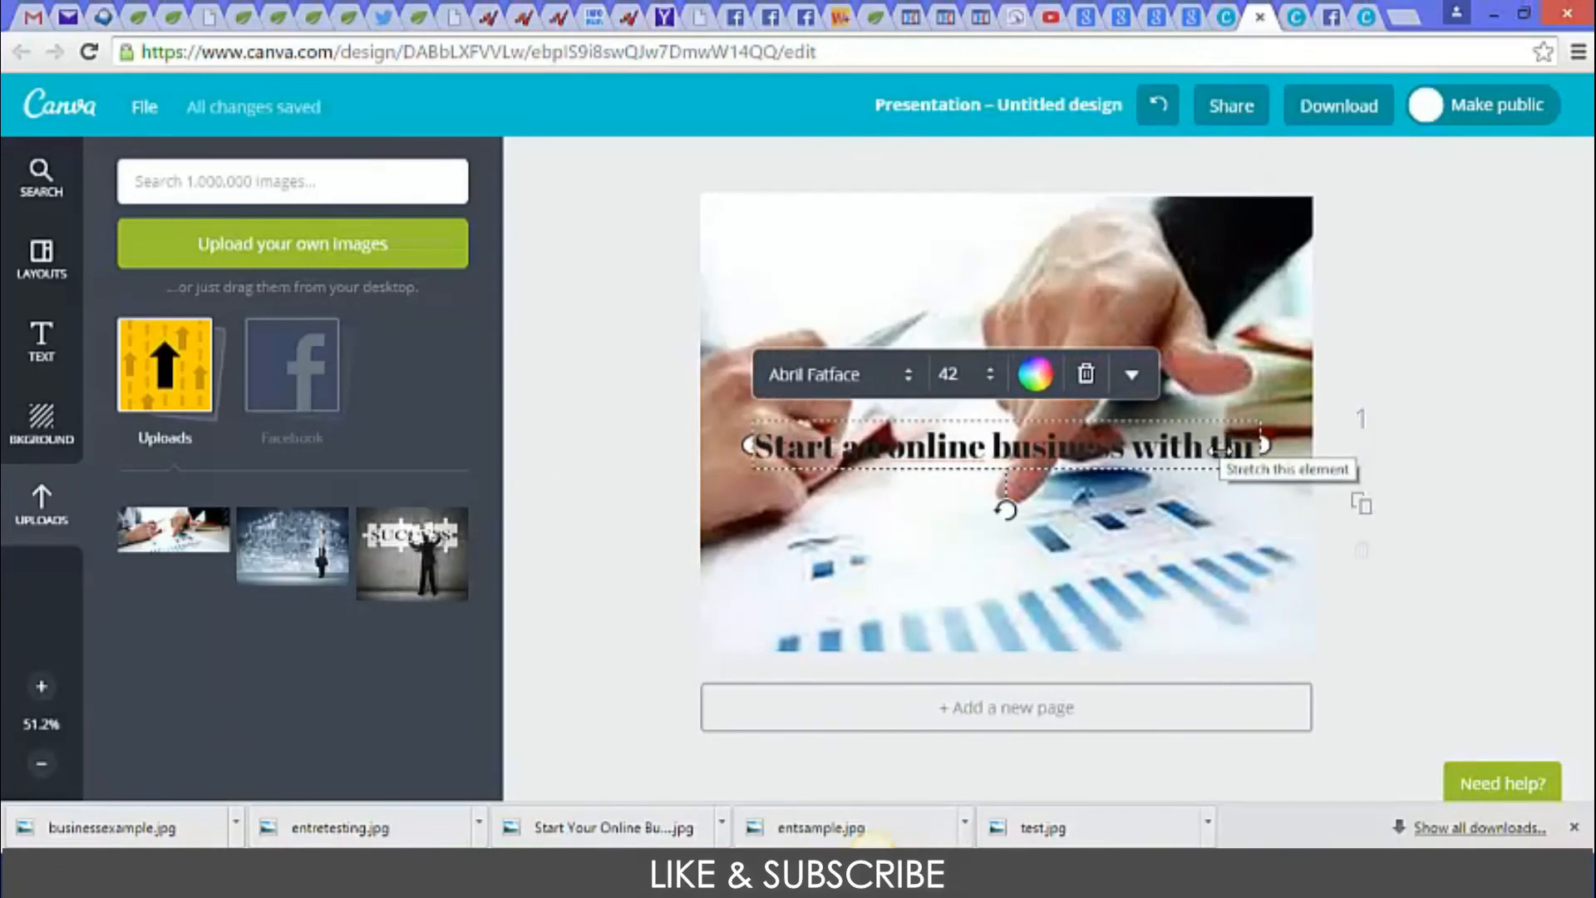
{"action": "type", "text": " report"}
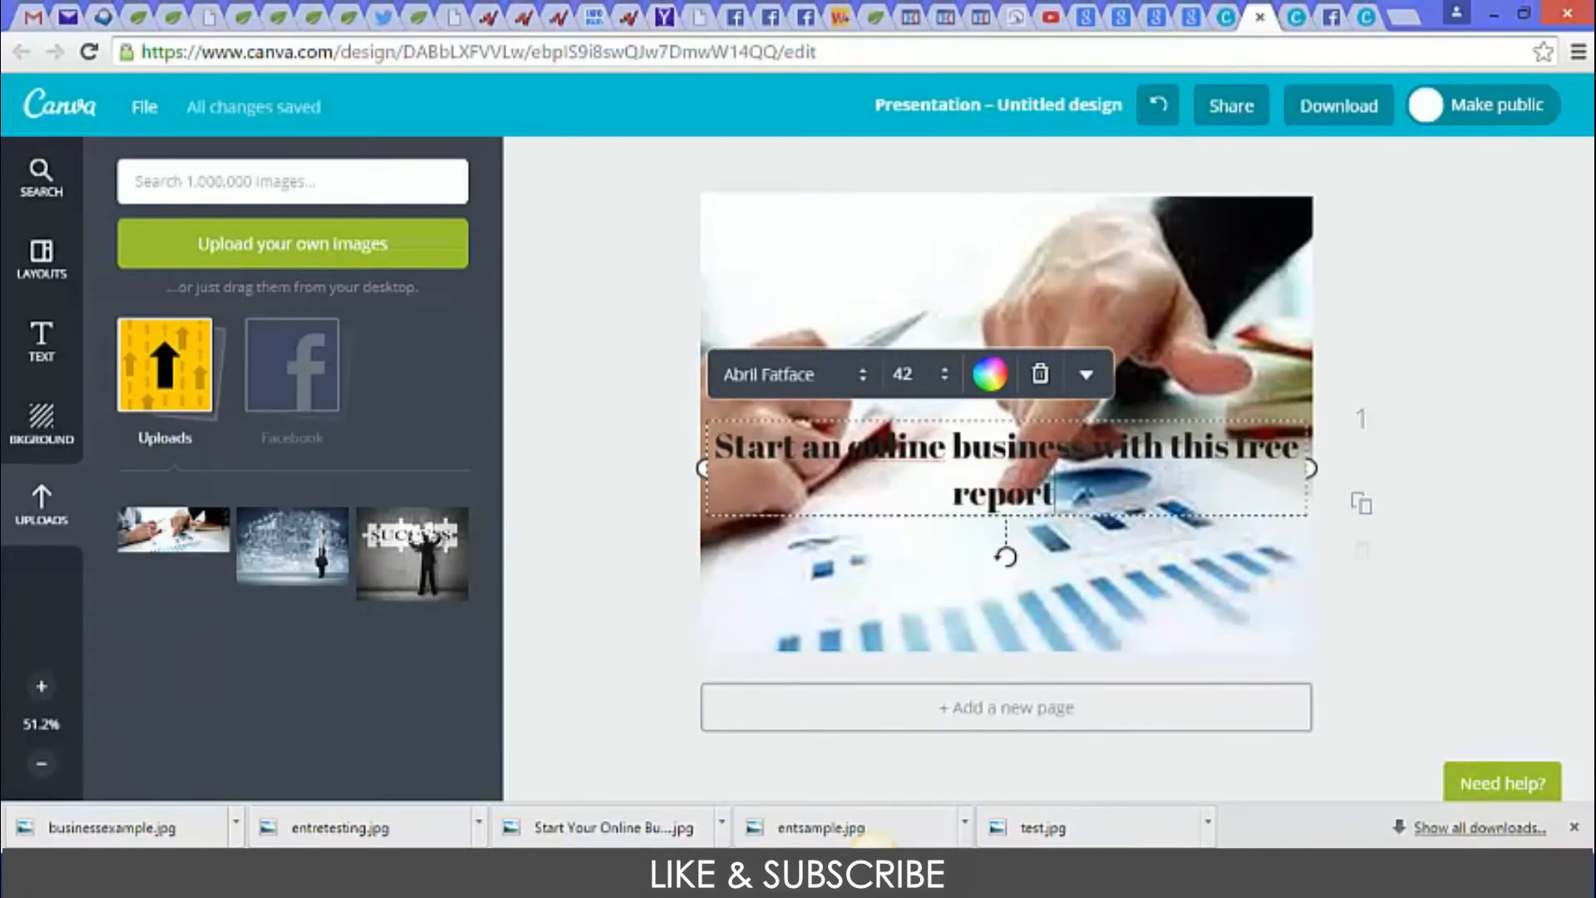
Colour the entire heading text red.
{"action": "left_click_drag", "start_coordinate": [716, 449], "coordinate": [1001, 407]}
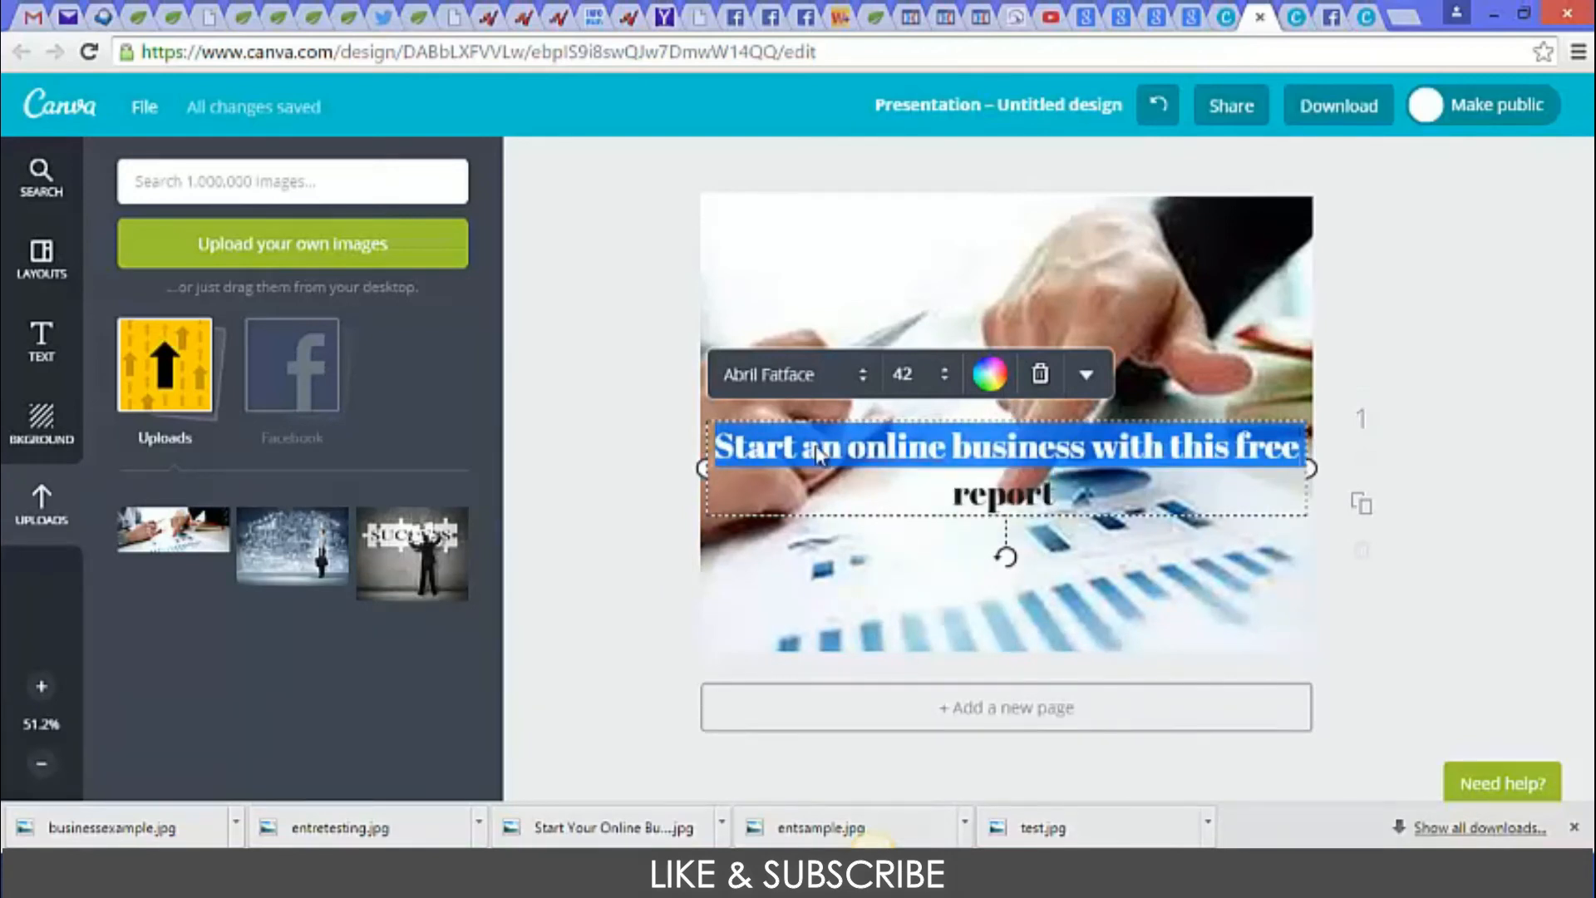
{"action": "left_click", "coordinate": [819, 453]}
{"action": "triple_click", "coordinate": [976, 481]}
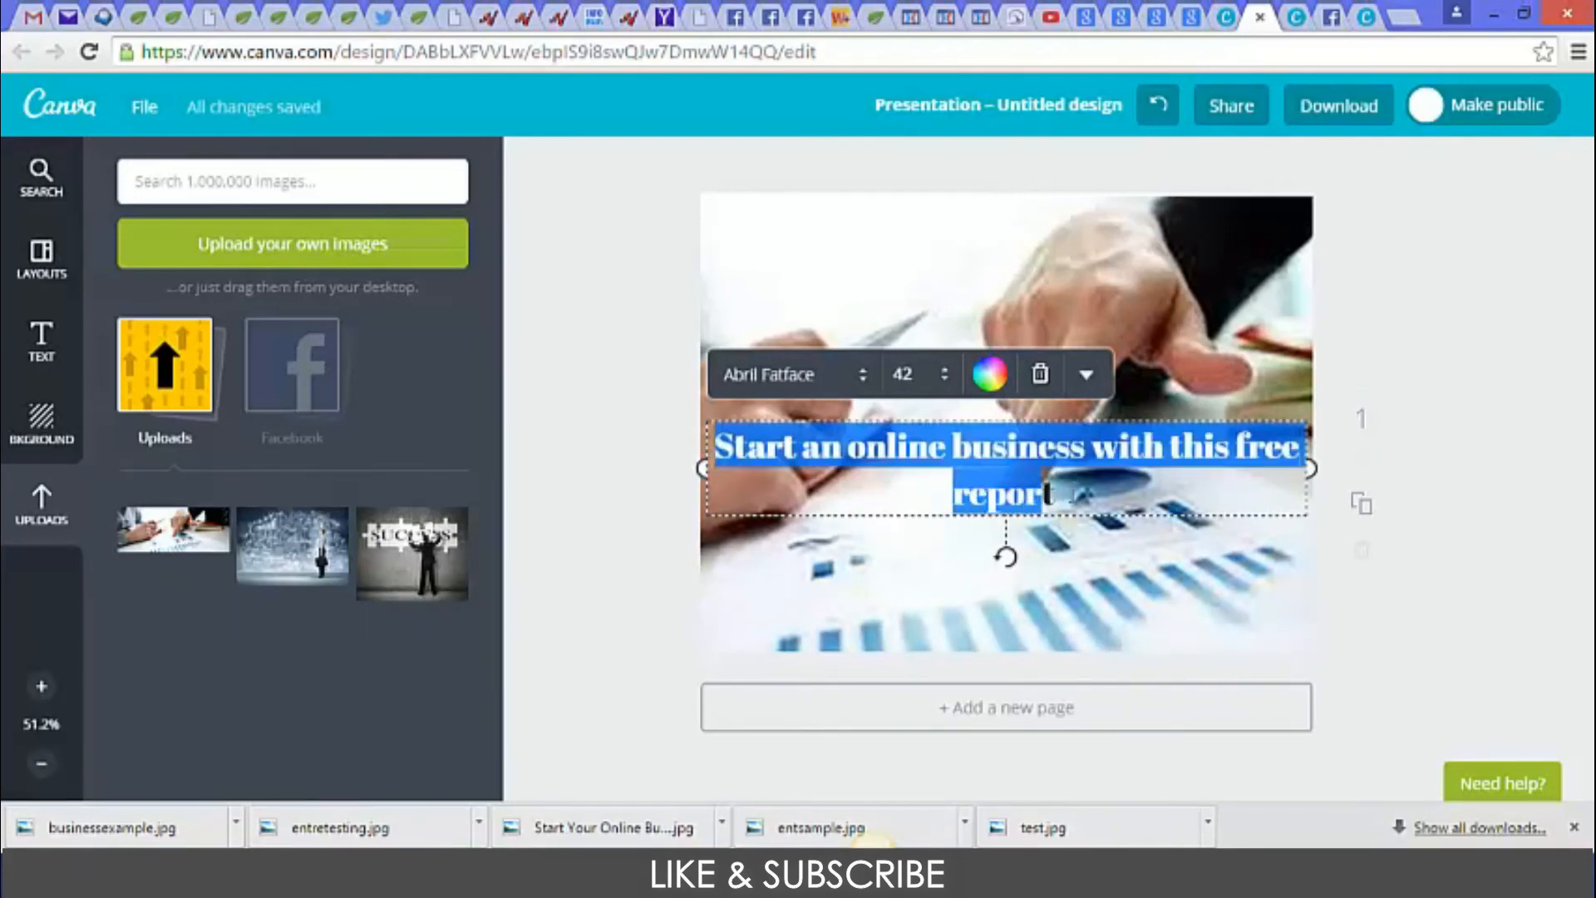
{"action": "left_click", "coordinate": [991, 375]}
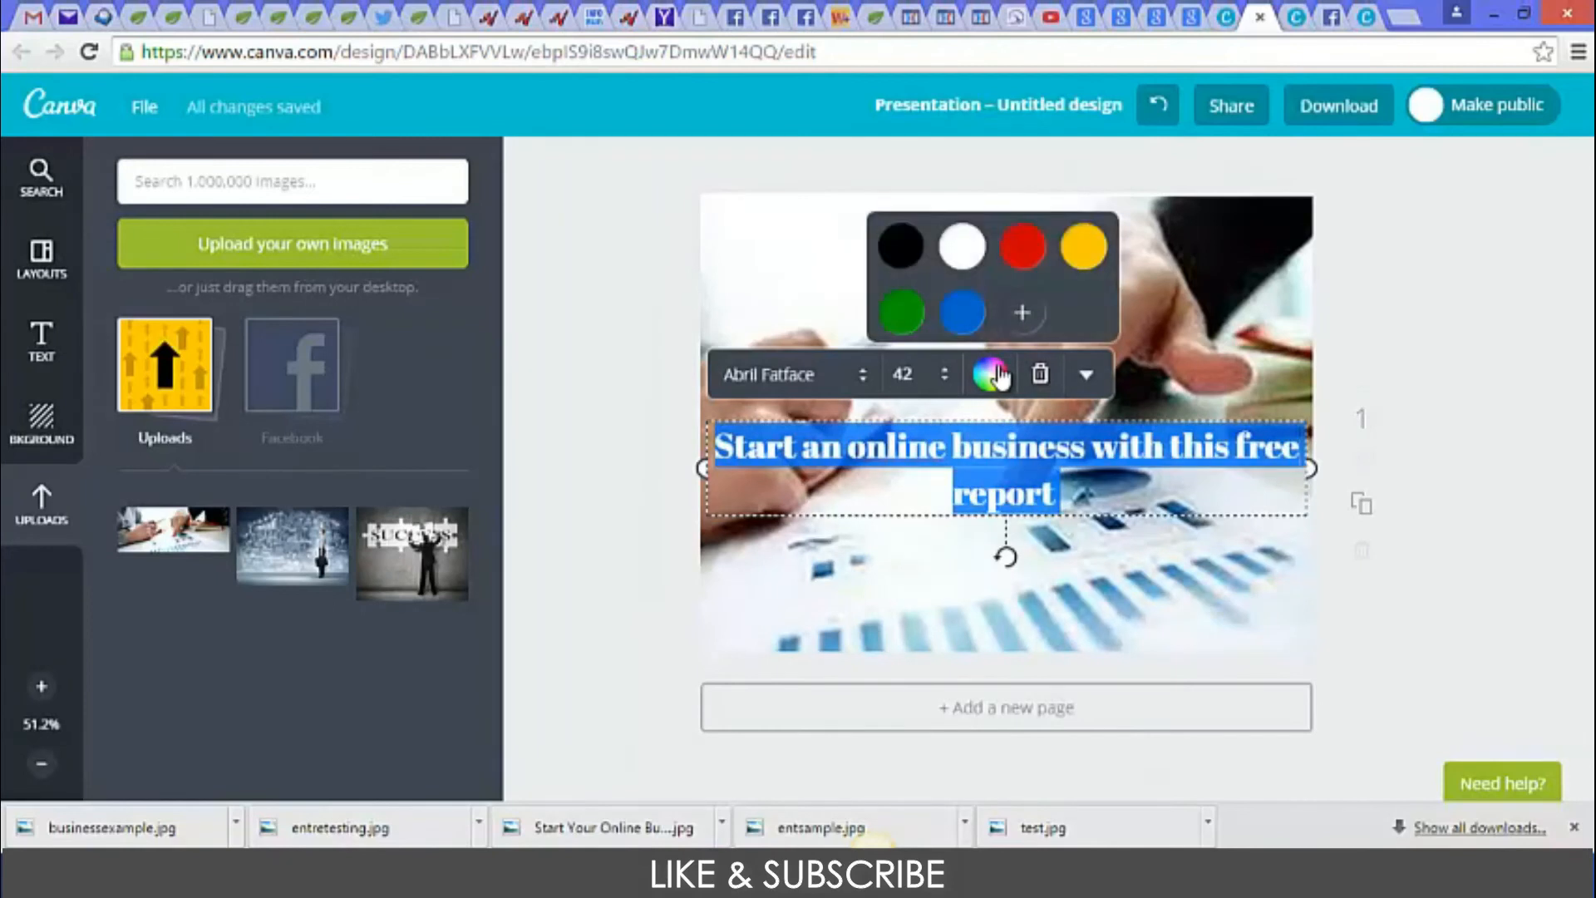
{"action": "left_click", "coordinate": [1024, 264]}
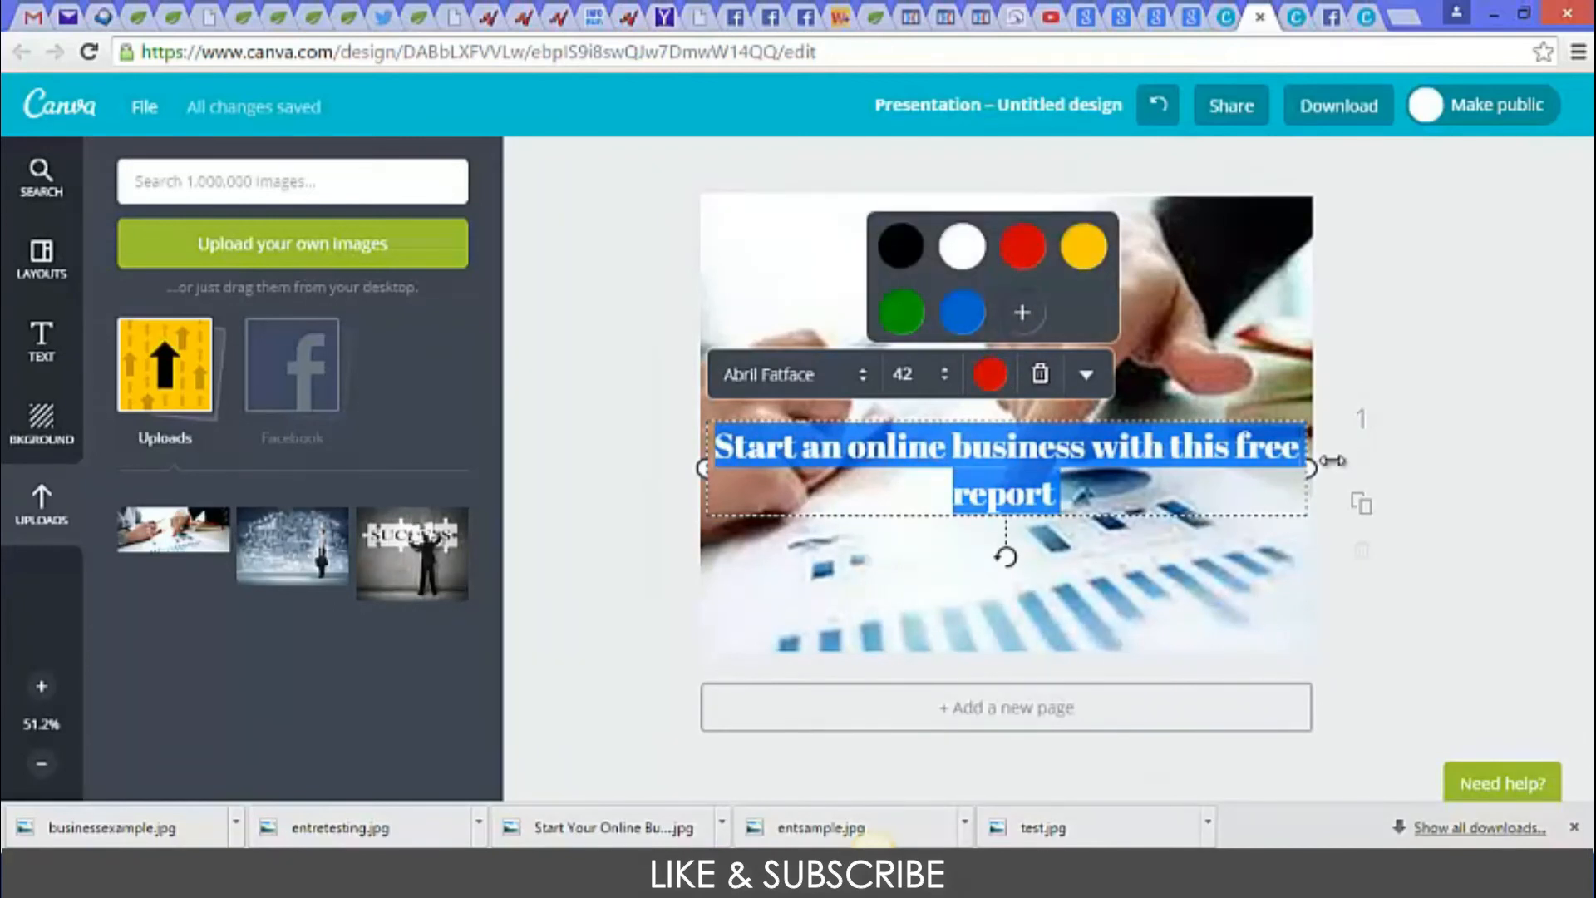
{"action": "left_click", "coordinate": [1468, 485]}
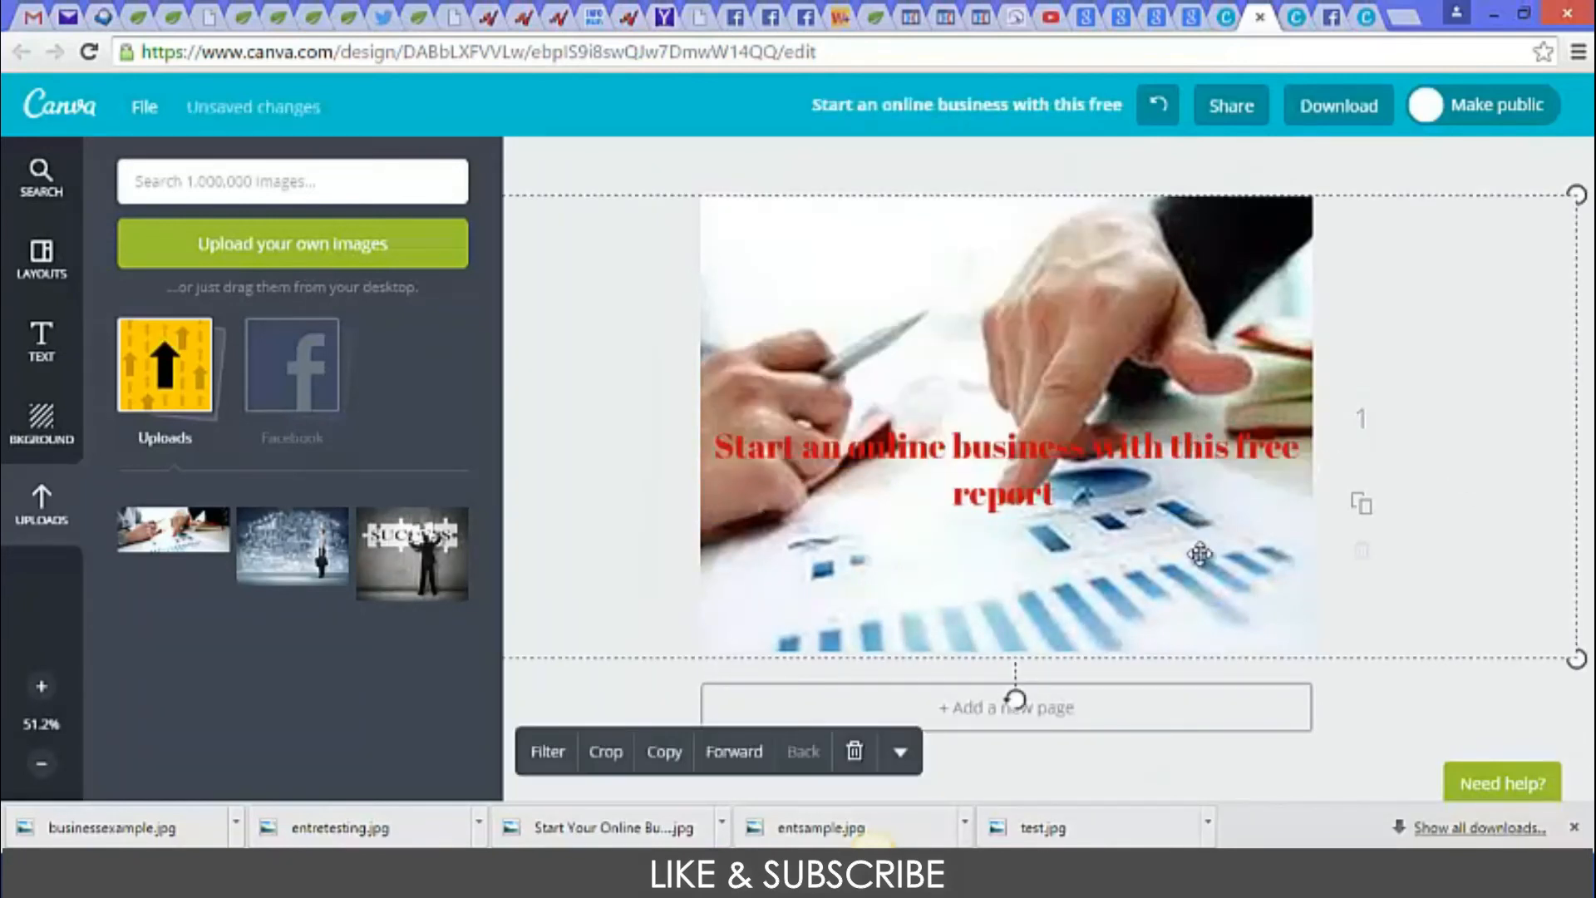
{"action": "left_click", "coordinate": [1067, 452]}
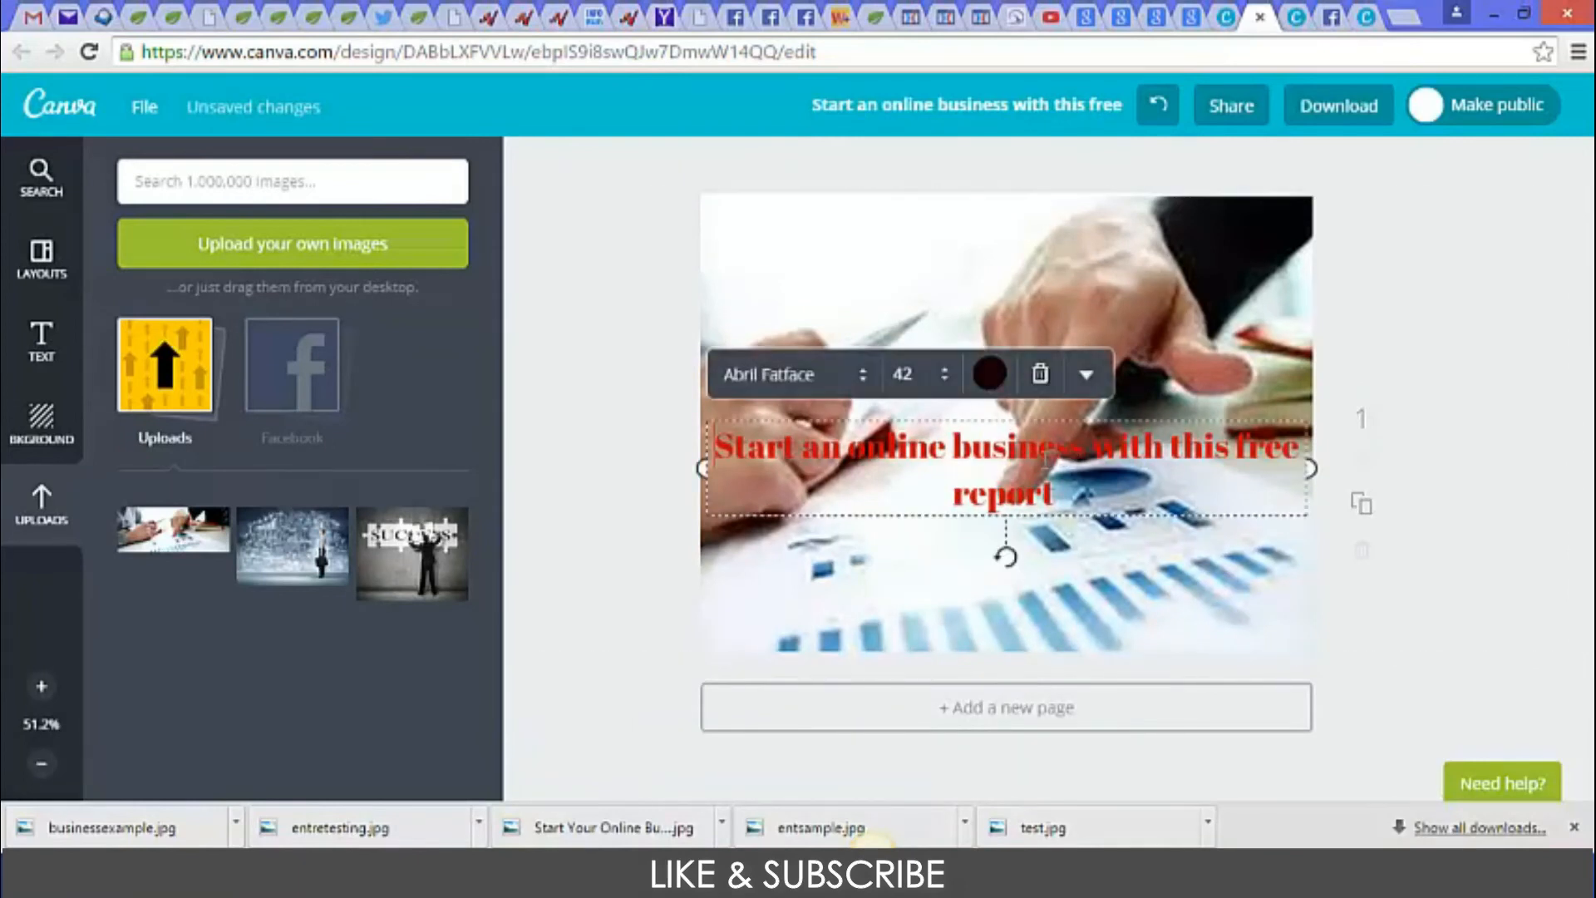
{"action": "left_click_drag", "start_coordinate": [1039, 449], "coordinate": [1045, 496]}
{"action": "left_click", "coordinate": [1513, 511]}
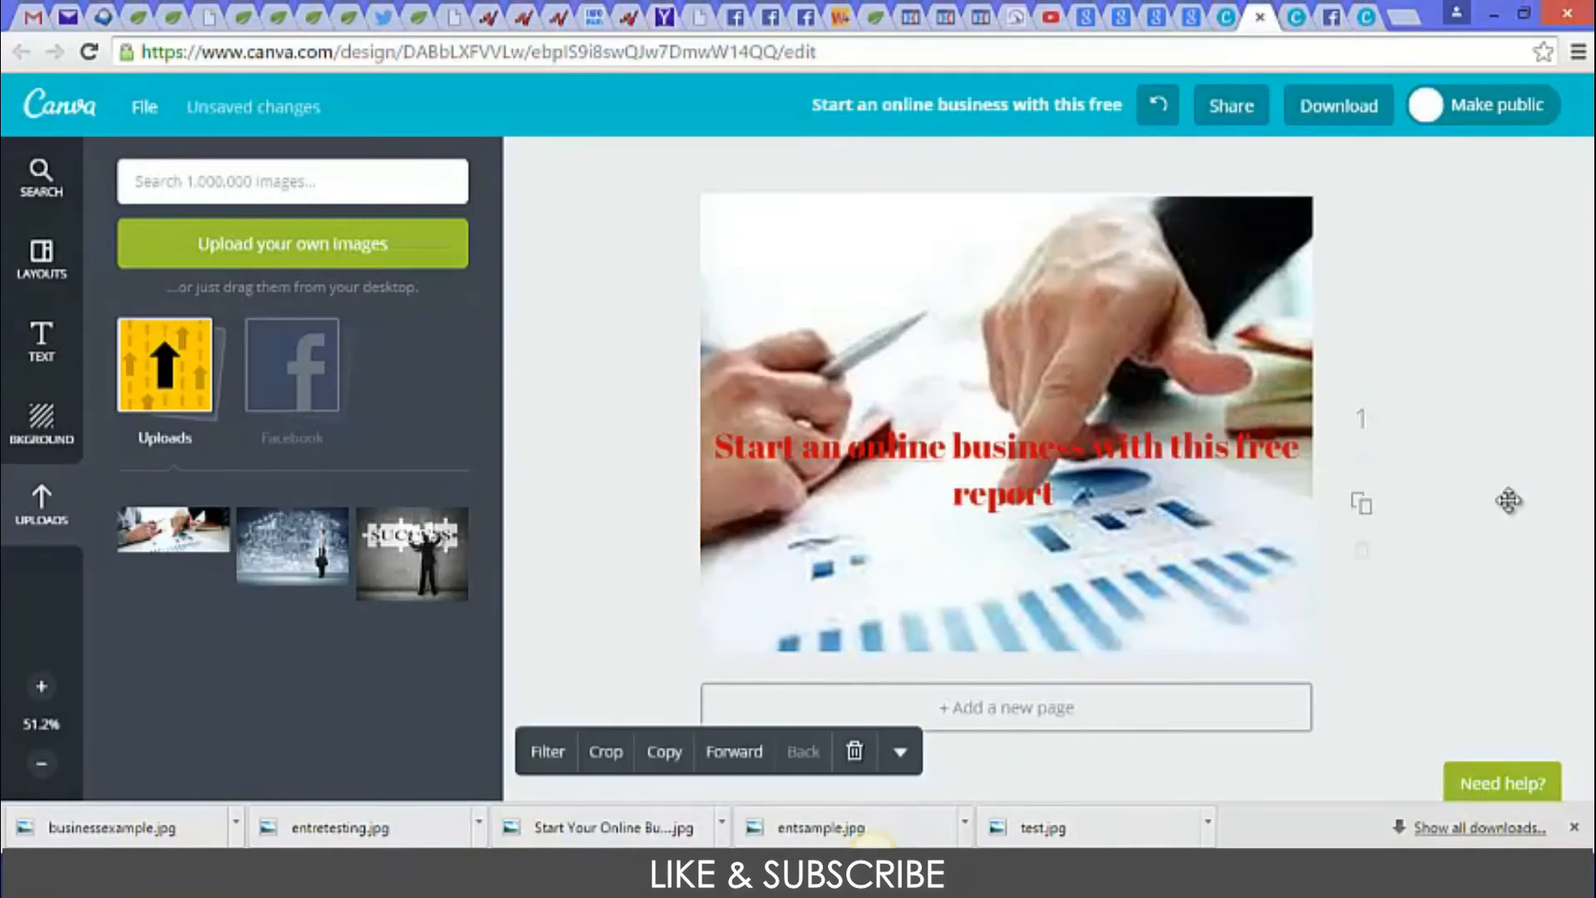
Download the finished design as a JPG image for web.
{"action": "left_click", "coordinate": [884, 156]}
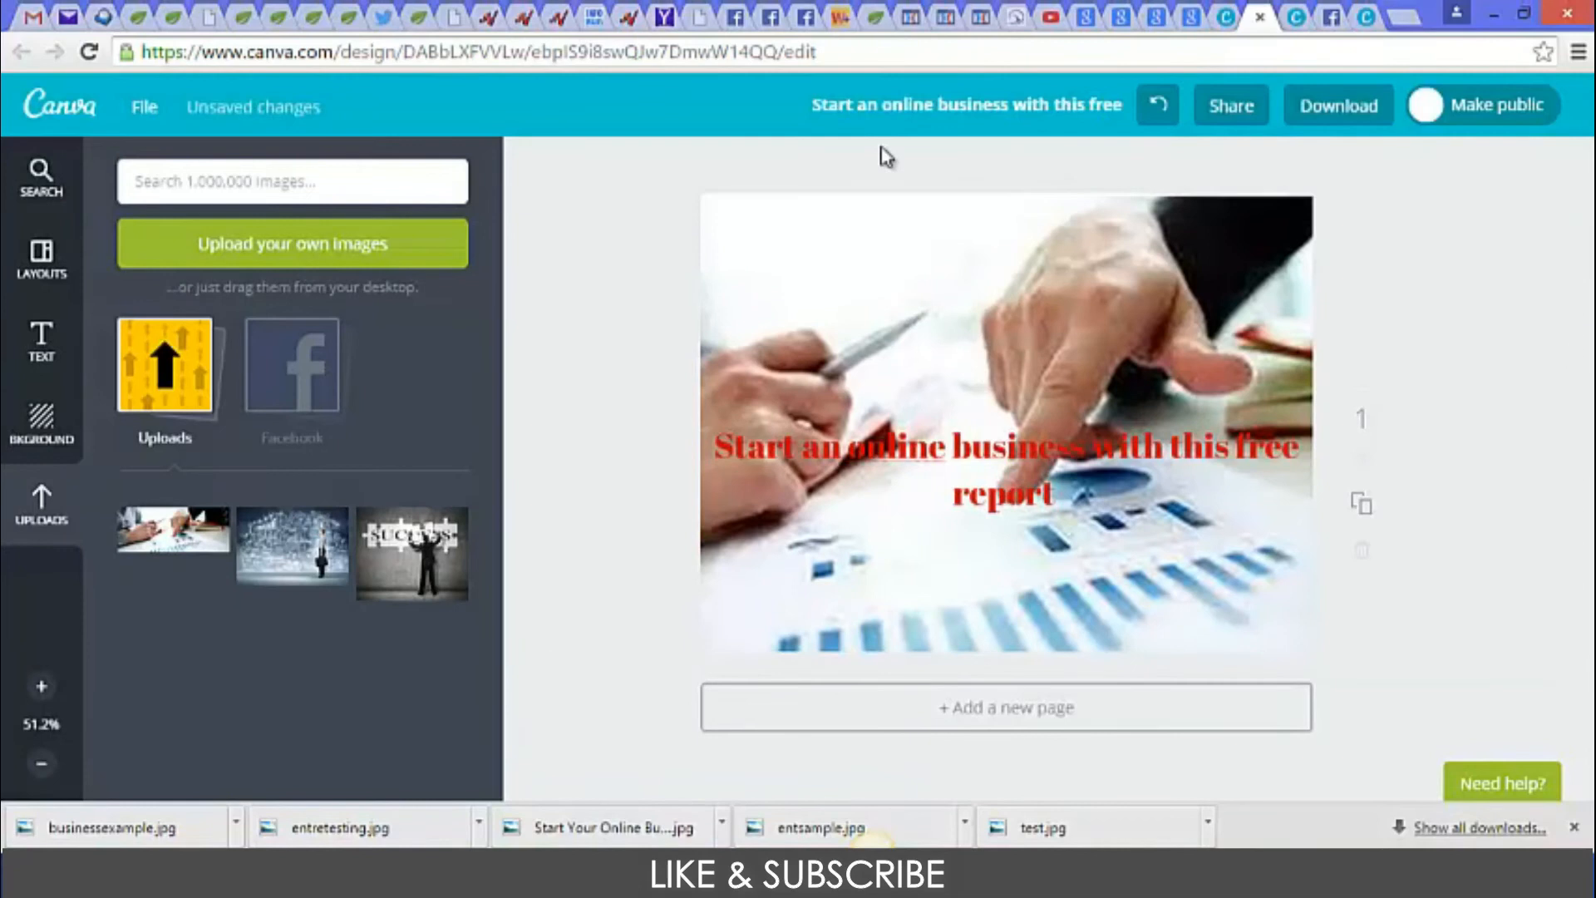
{"action": "left_click", "coordinate": [1305, 109]}
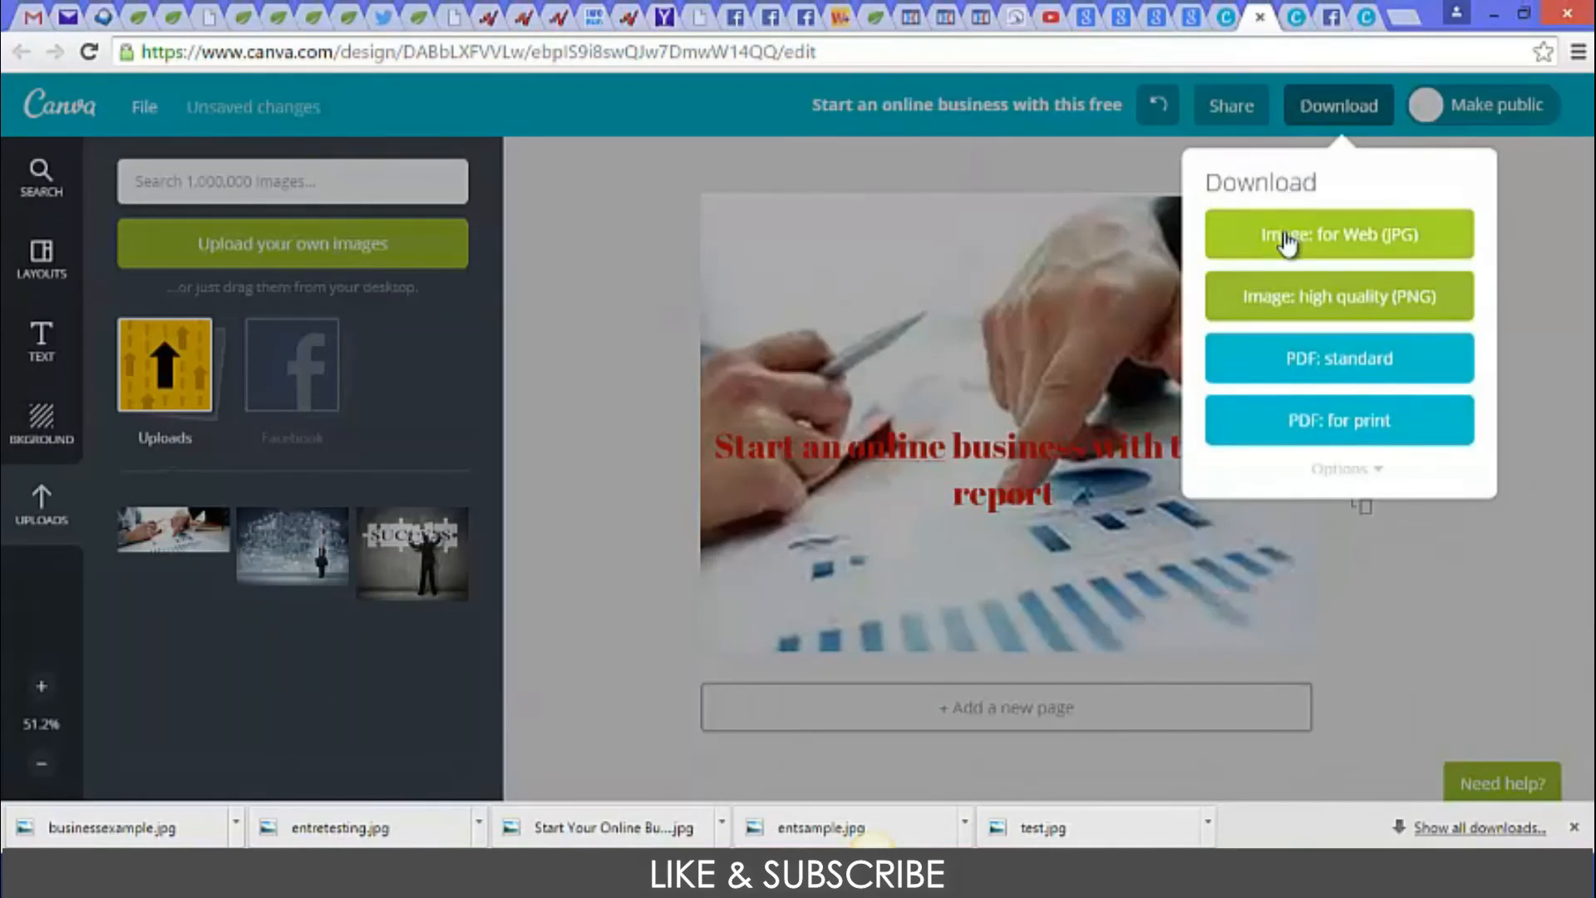
{"action": "left_click", "coordinate": [1286, 237]}
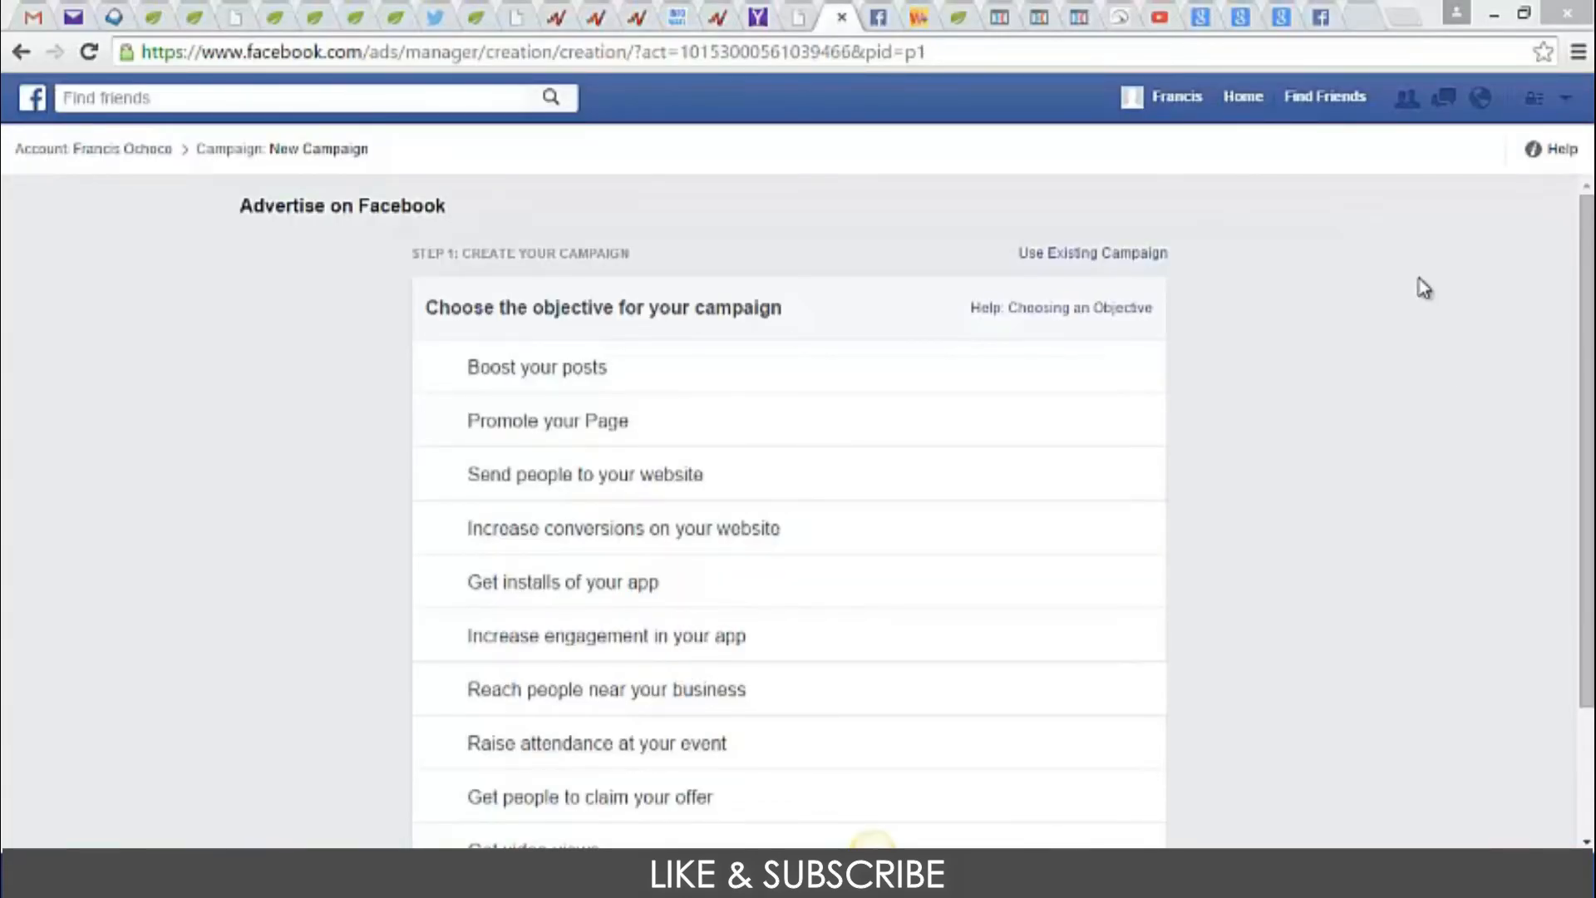
{"action": "left_click_drag", "start_coordinate": [1586, 291], "coordinate": [1586, 337]}
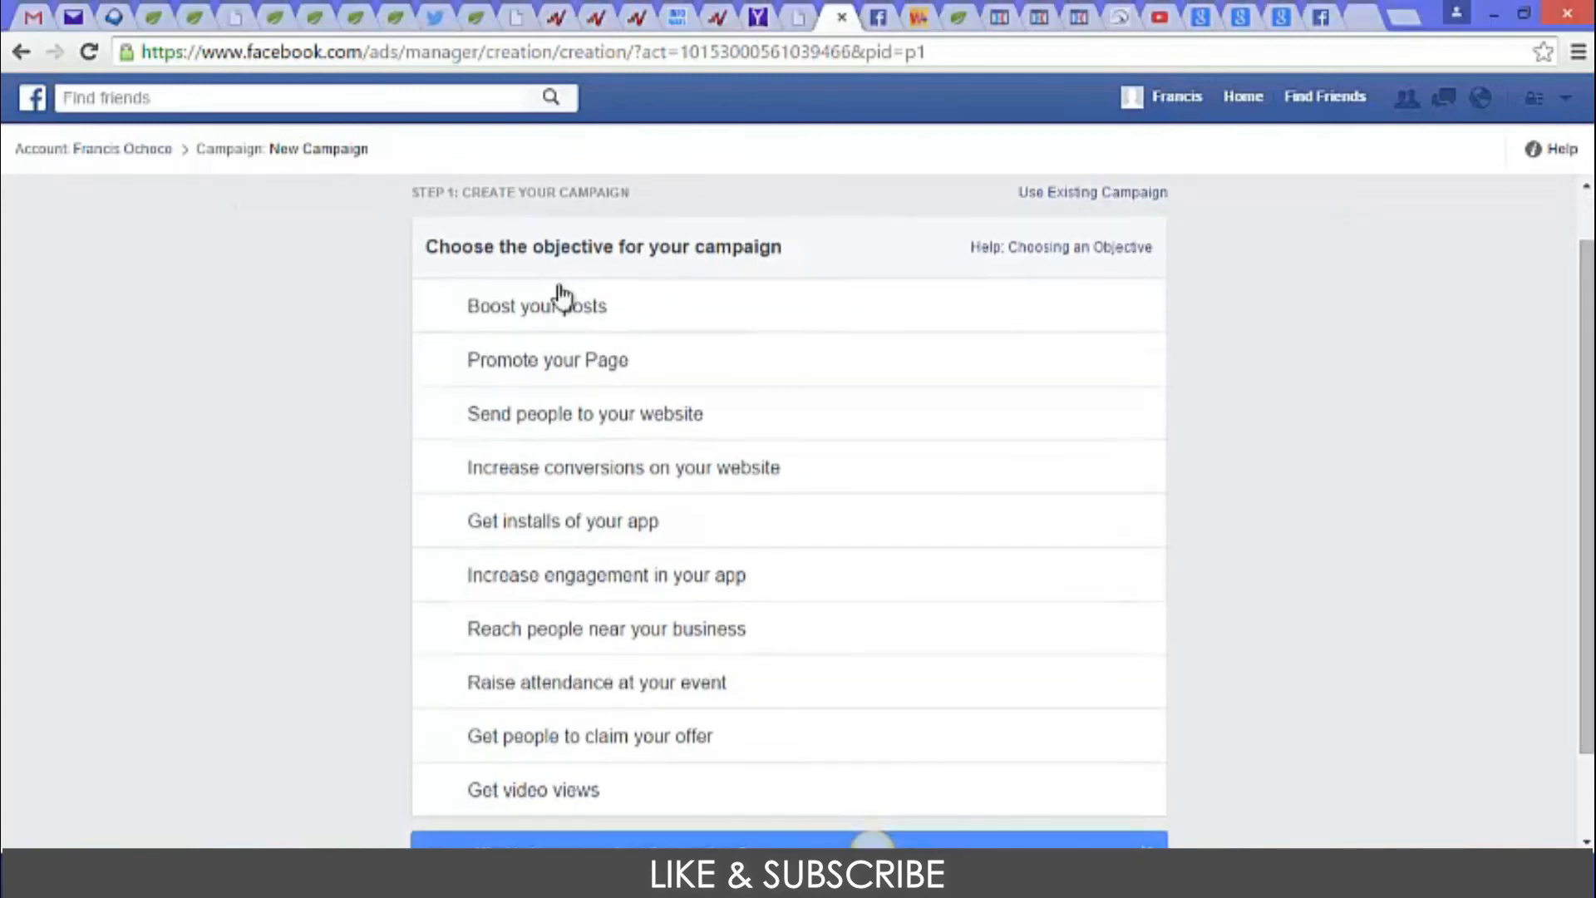
{"action": "mouse_move", "coordinate": [1591, 475]}
{"action": "left_mouse_down"}
{"action": "mouse_move", "coordinate": [1591, 450]}
{"action": "mouse_move", "coordinate": [1591, 471]}
{"action": "left_mouse_up"}
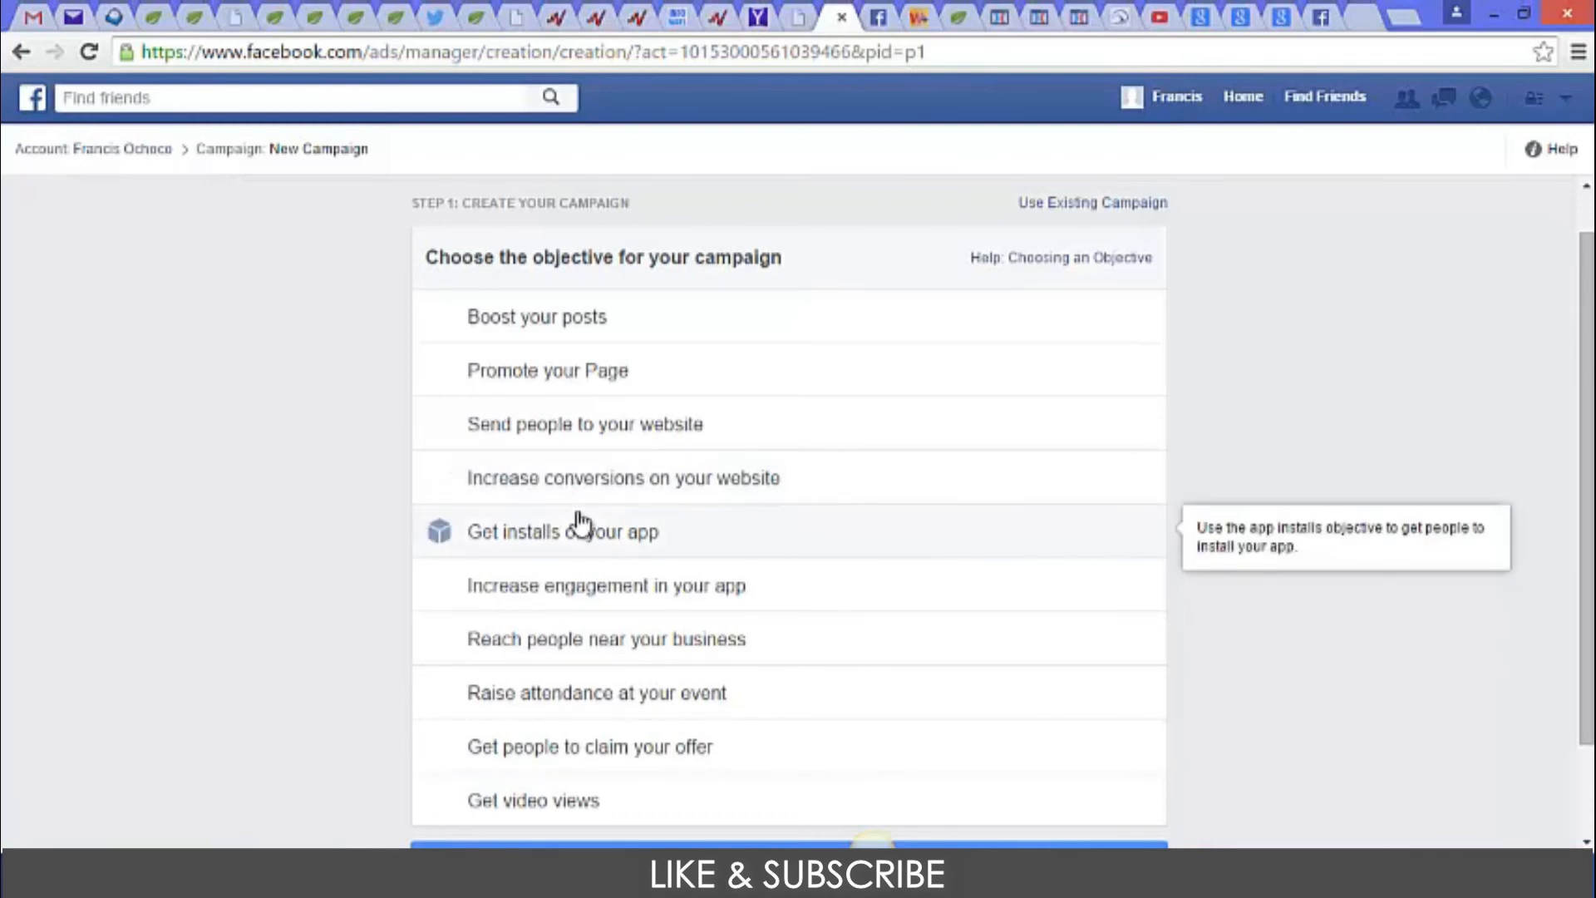
{"action": "left_click", "coordinate": [637, 498]}
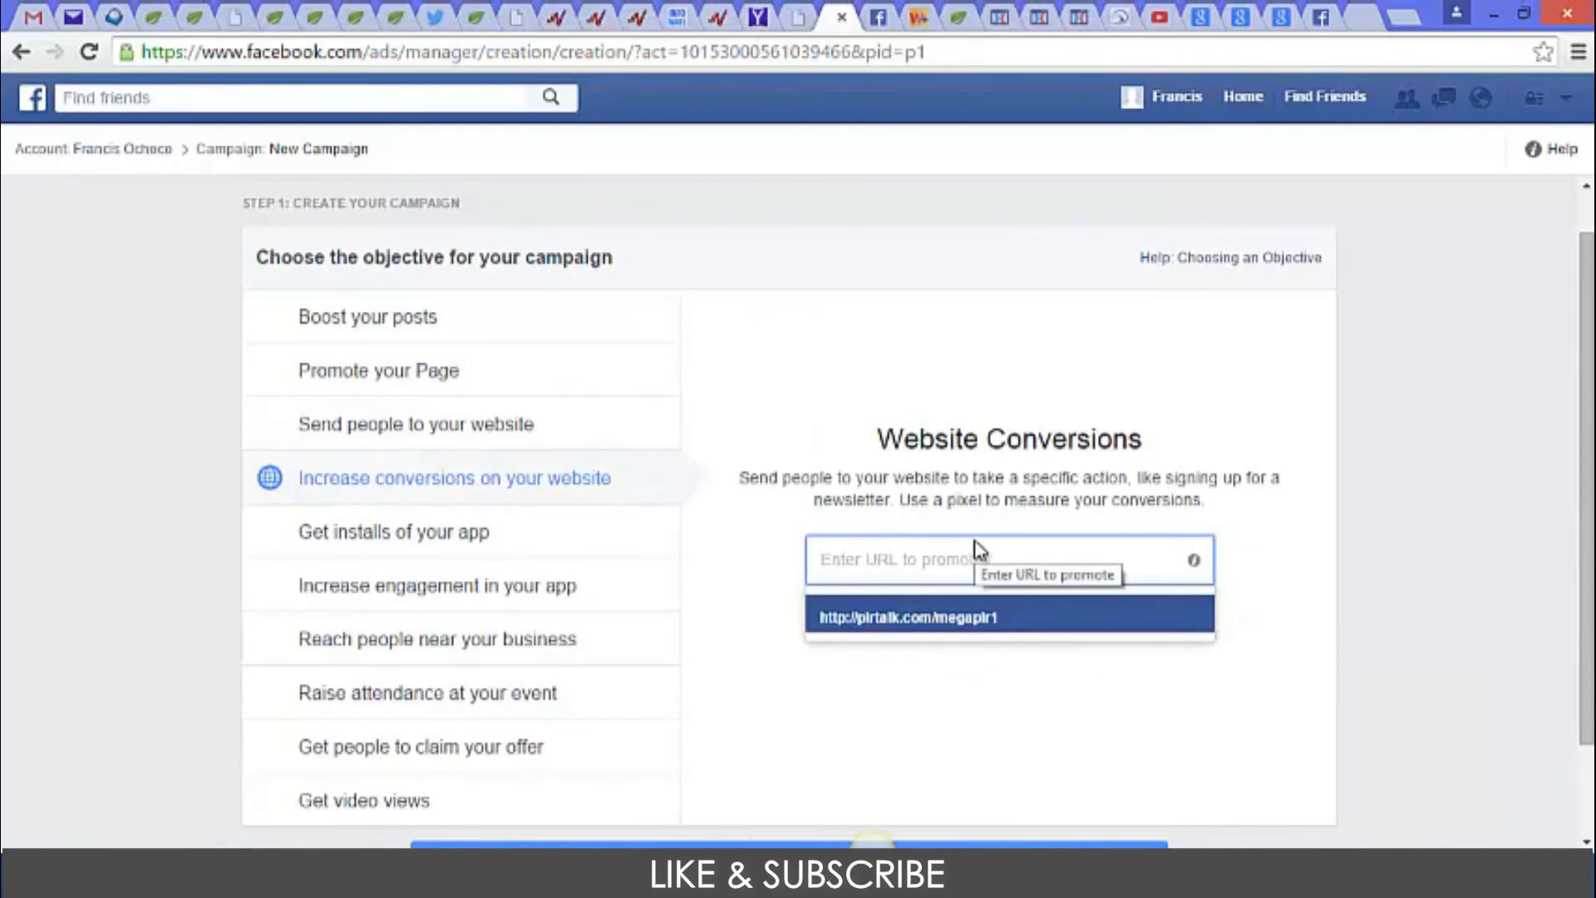
{"action": "left_click", "coordinate": [963, 619]}
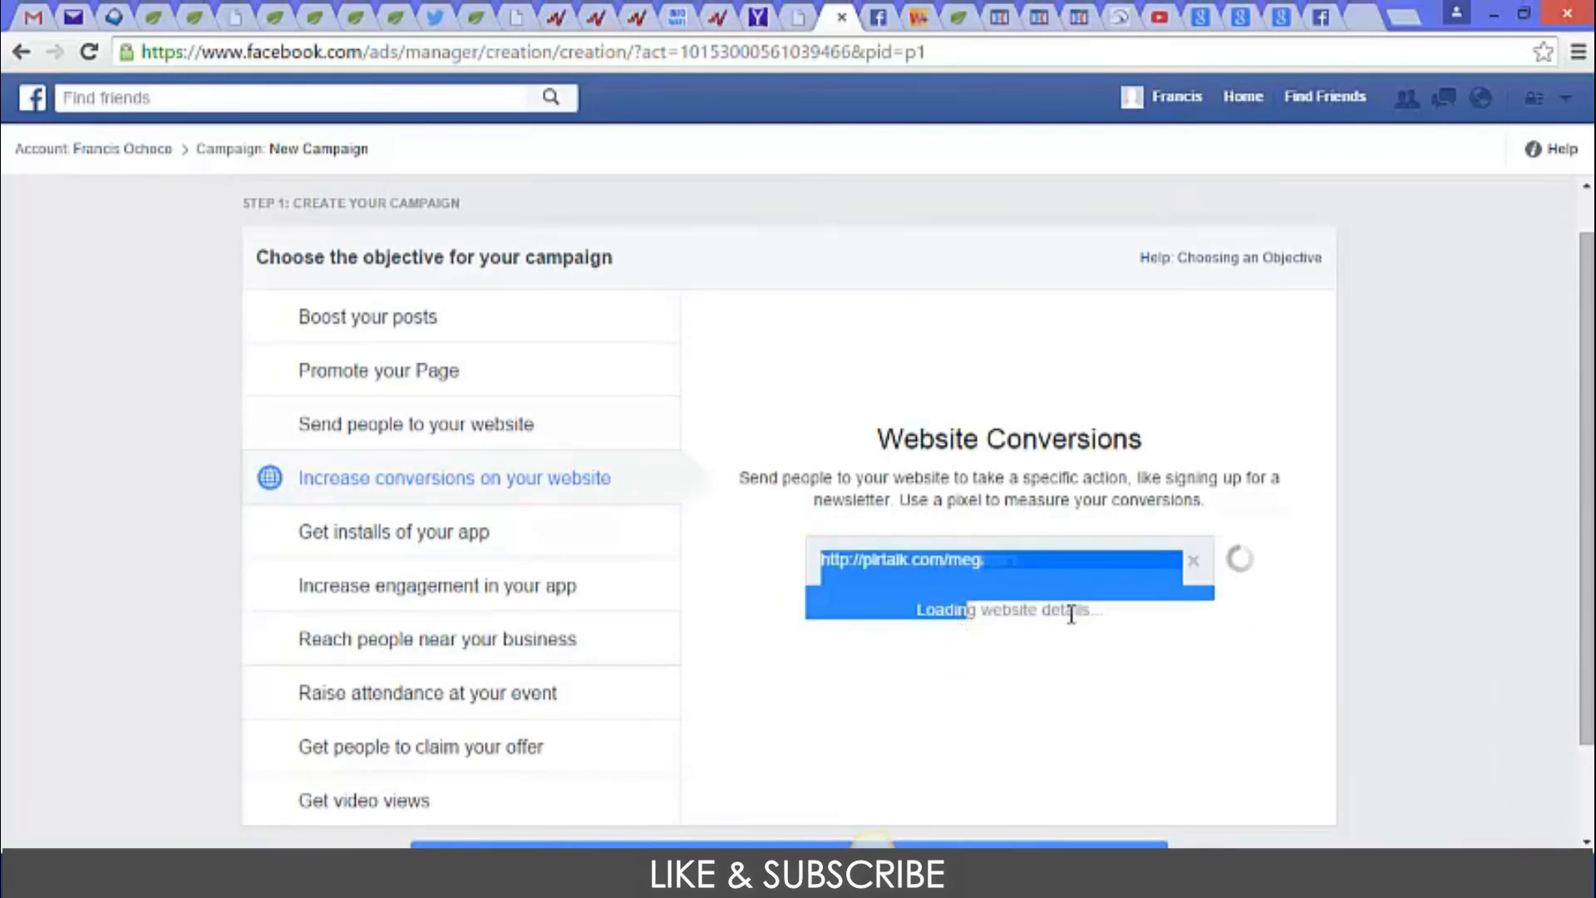
Choose View Content as the conversion for the website conversions campaign.
{"action": "left_click_drag", "start_coordinate": [1586, 378], "coordinate": [1570, 410]}
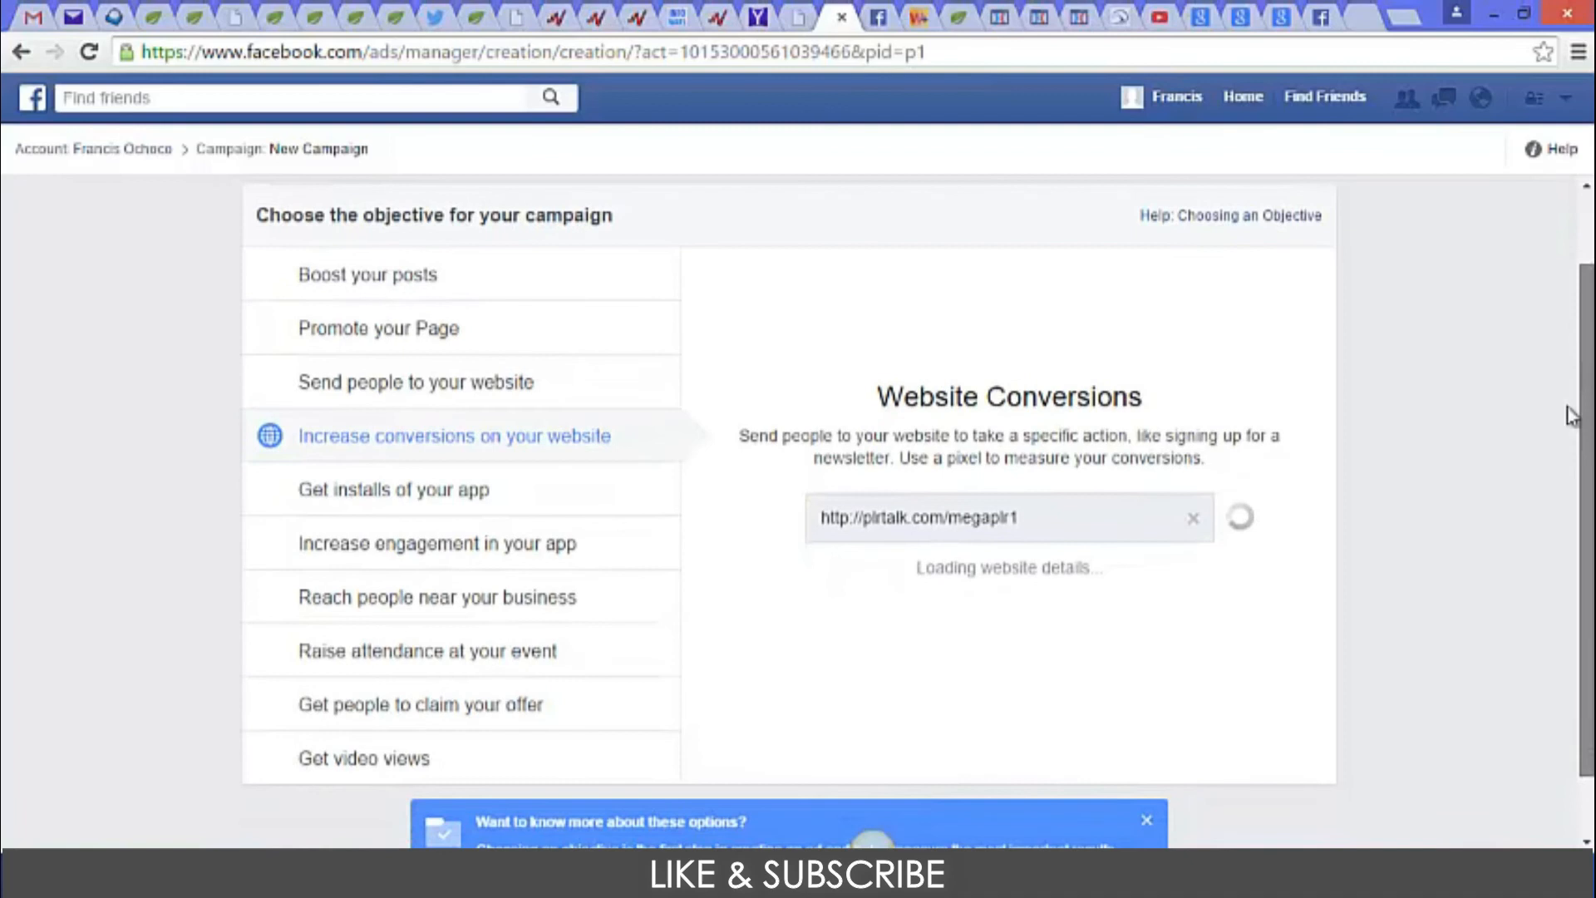
{"action": "left_click", "coordinate": [979, 580]}
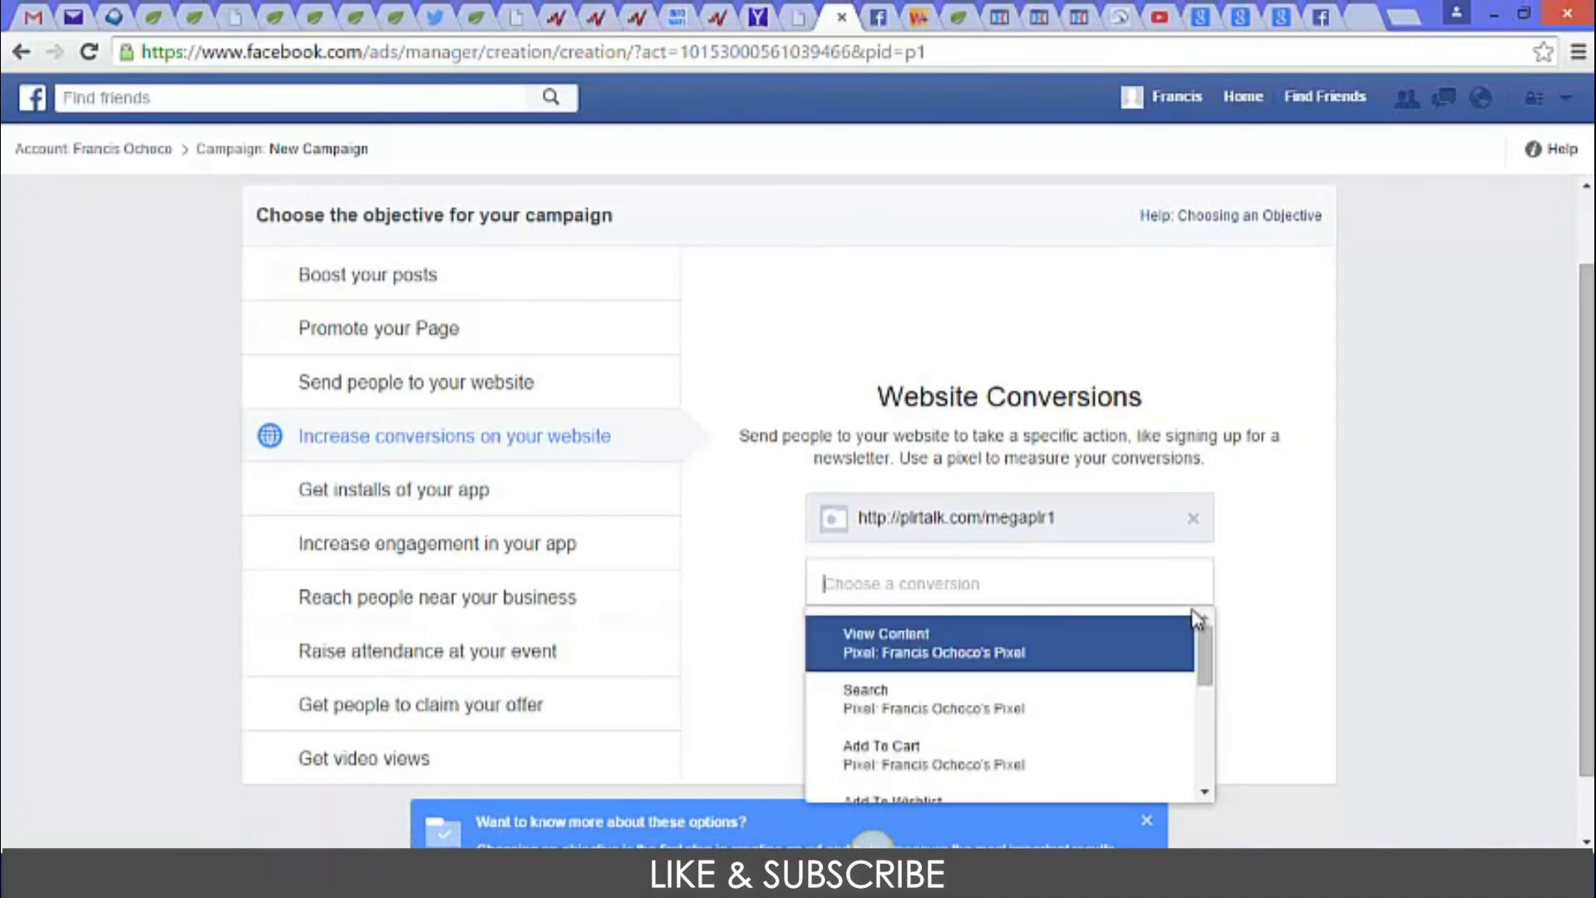
{"action": "left_click", "coordinate": [1285, 601]}
{"action": "left_click", "coordinate": [1138, 579]}
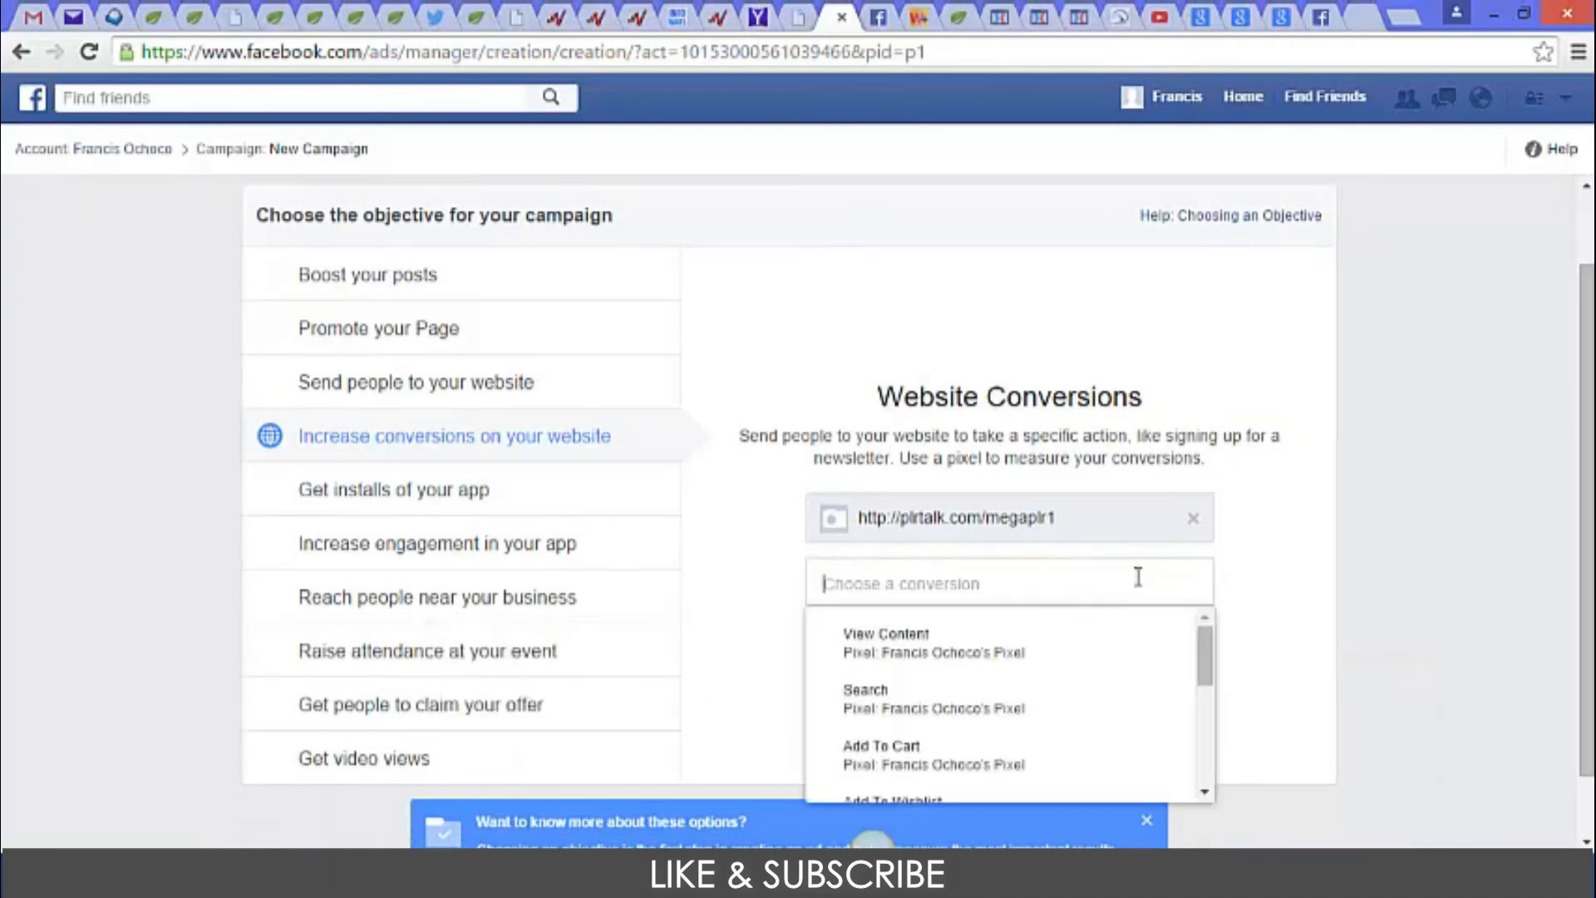
{"action": "mouse_move", "coordinate": [1208, 653]}
{"action": "left_mouse_down"}
{"action": "mouse_move", "coordinate": [1206, 695]}
{"action": "mouse_move", "coordinate": [1210, 657]}
{"action": "left_mouse_up"}
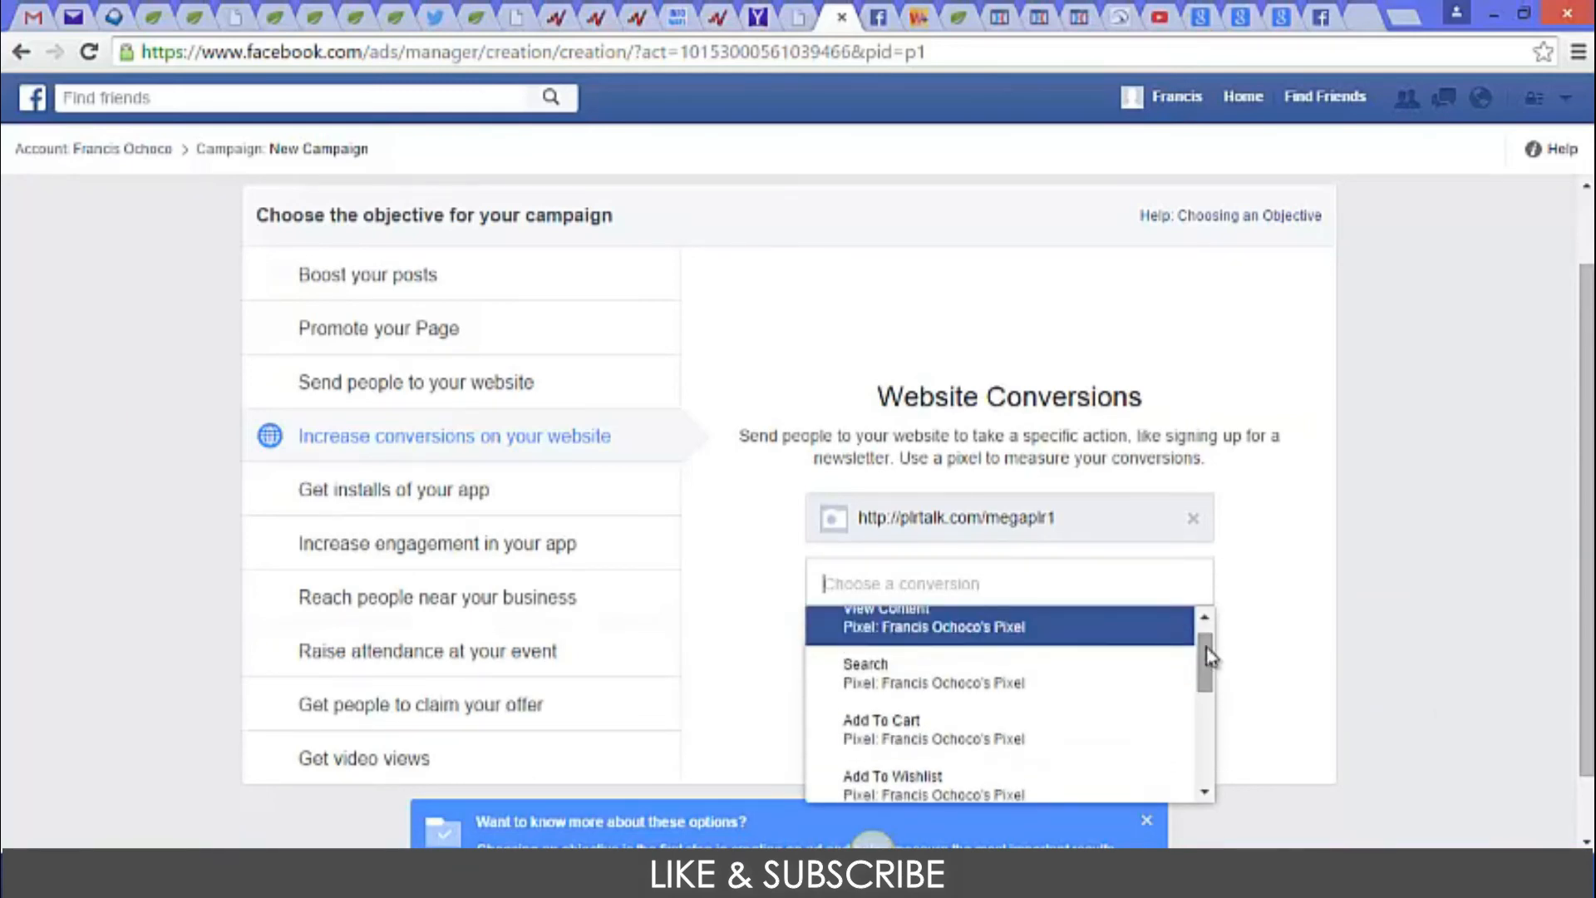
{"action": "left_click", "coordinate": [1061, 640]}
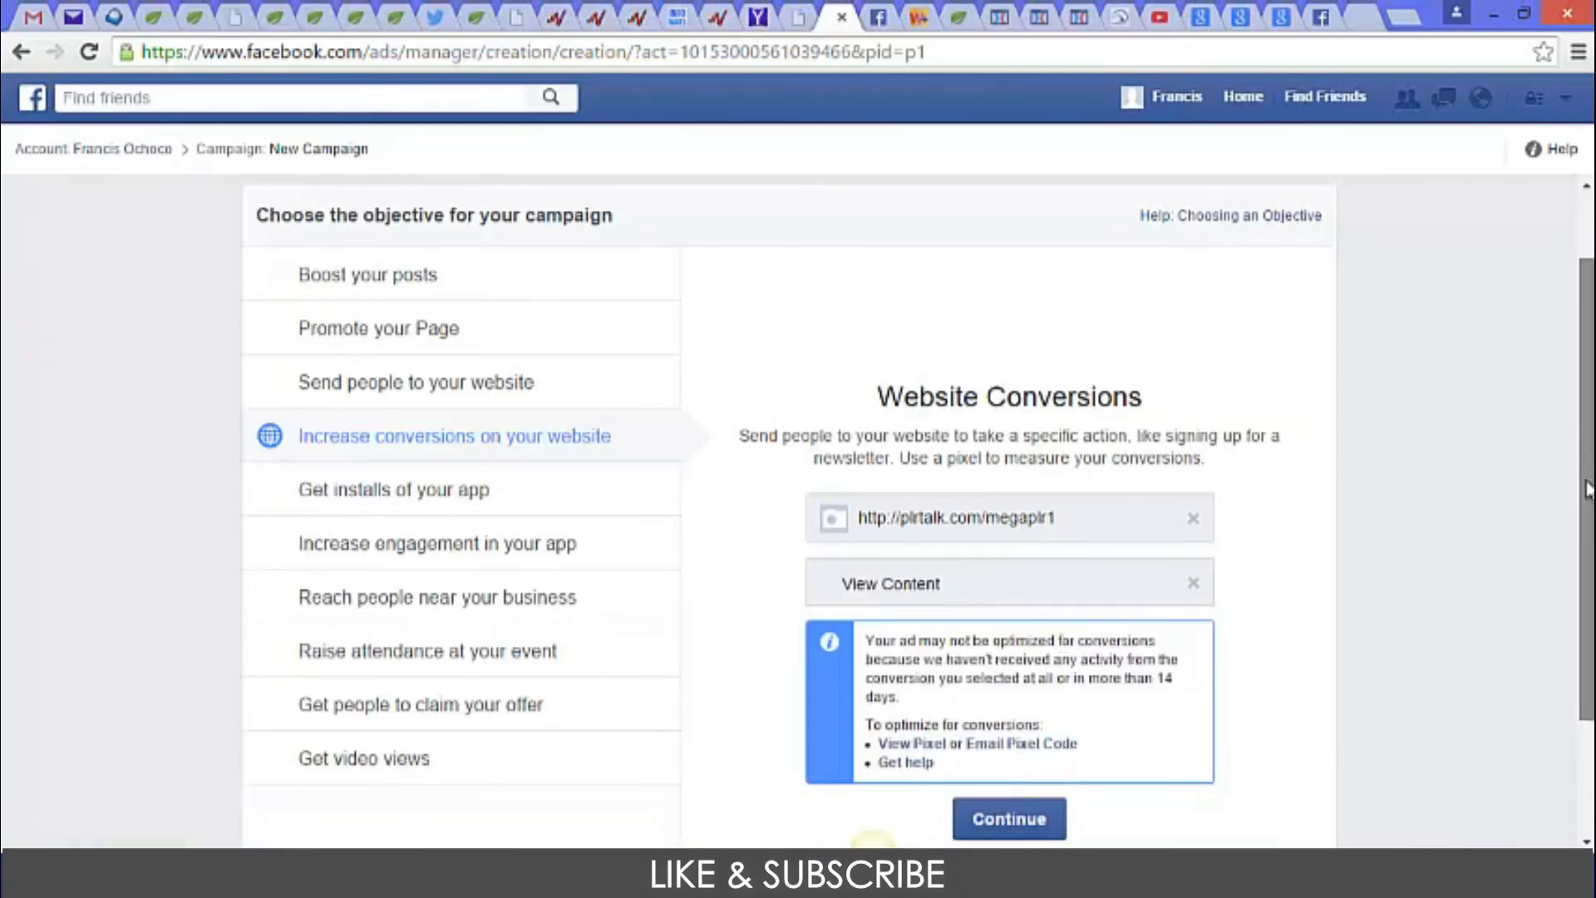
Continue from the campaign objective to the audience settings of the new ad set.
{"action": "scroll", "coordinate": [1255, 634], "scroll_direction": "down", "scroll_amount": 2}
{"action": "left_click", "coordinate": [1041, 669]}
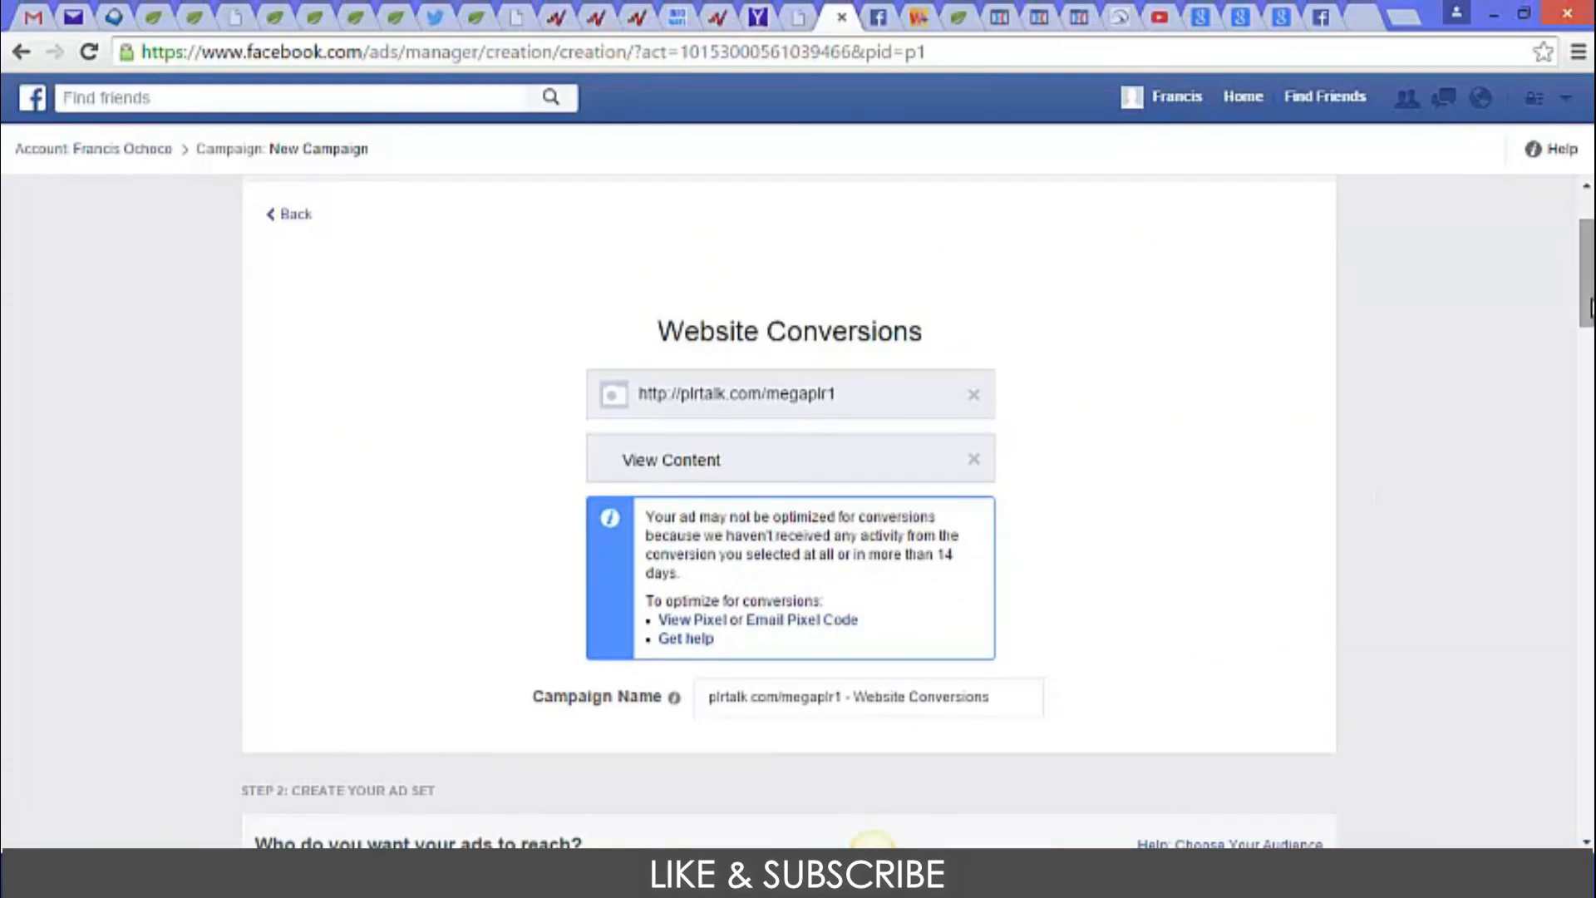
{"action": "left_click_drag", "start_coordinate": [1590, 308], "coordinate": [1589, 360]}
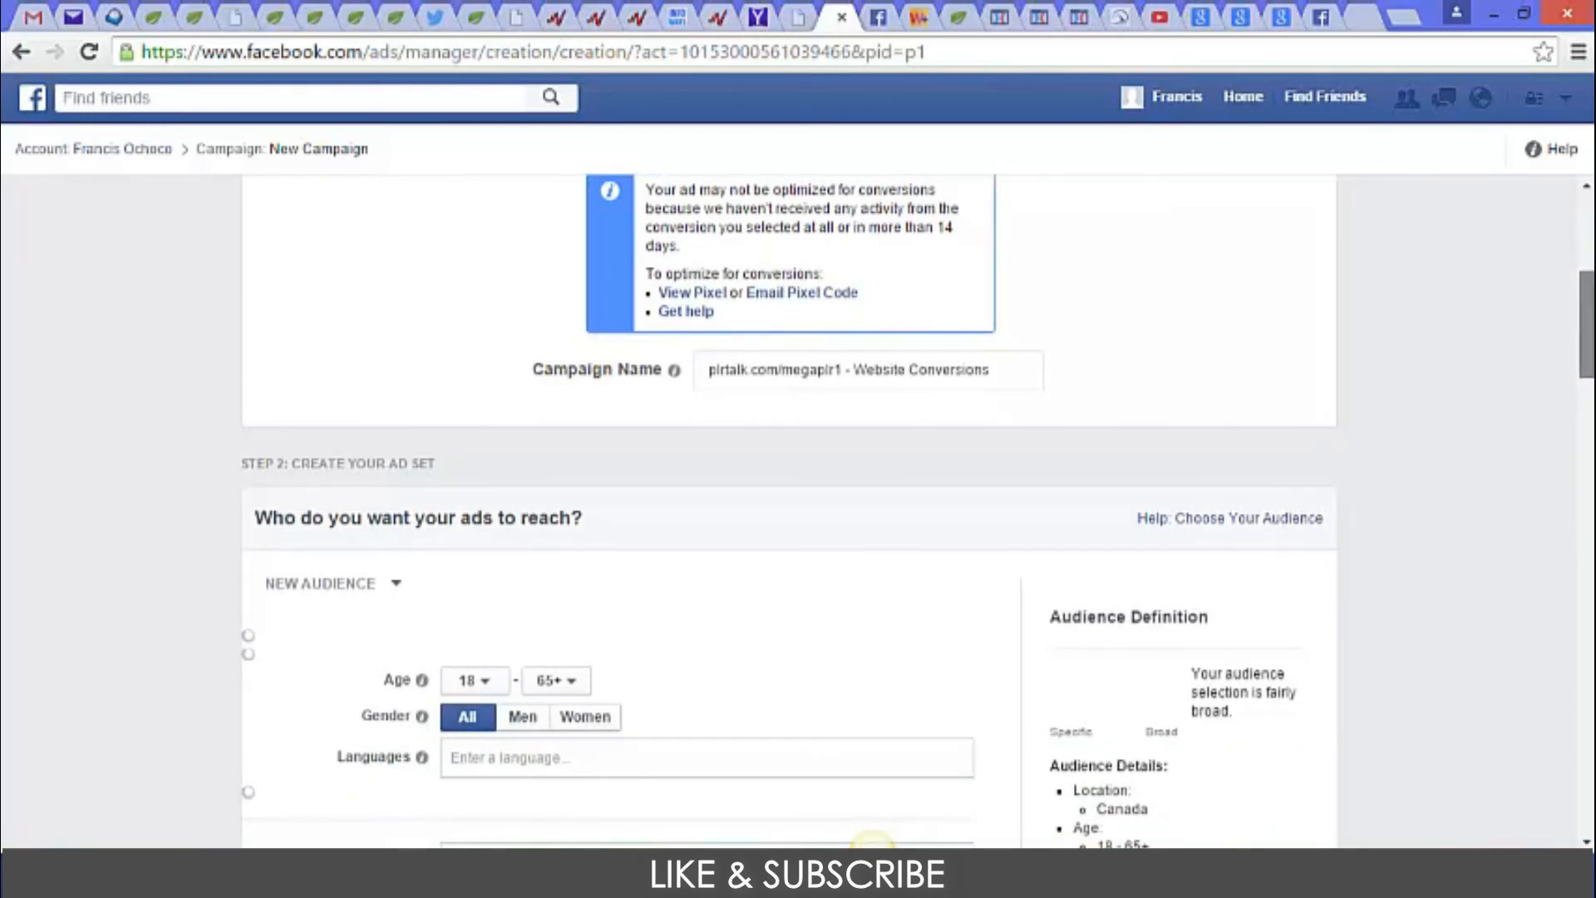
{"action": "scroll", "coordinate": [1588, 333], "scroll_direction": "down", "scroll_amount": 4}
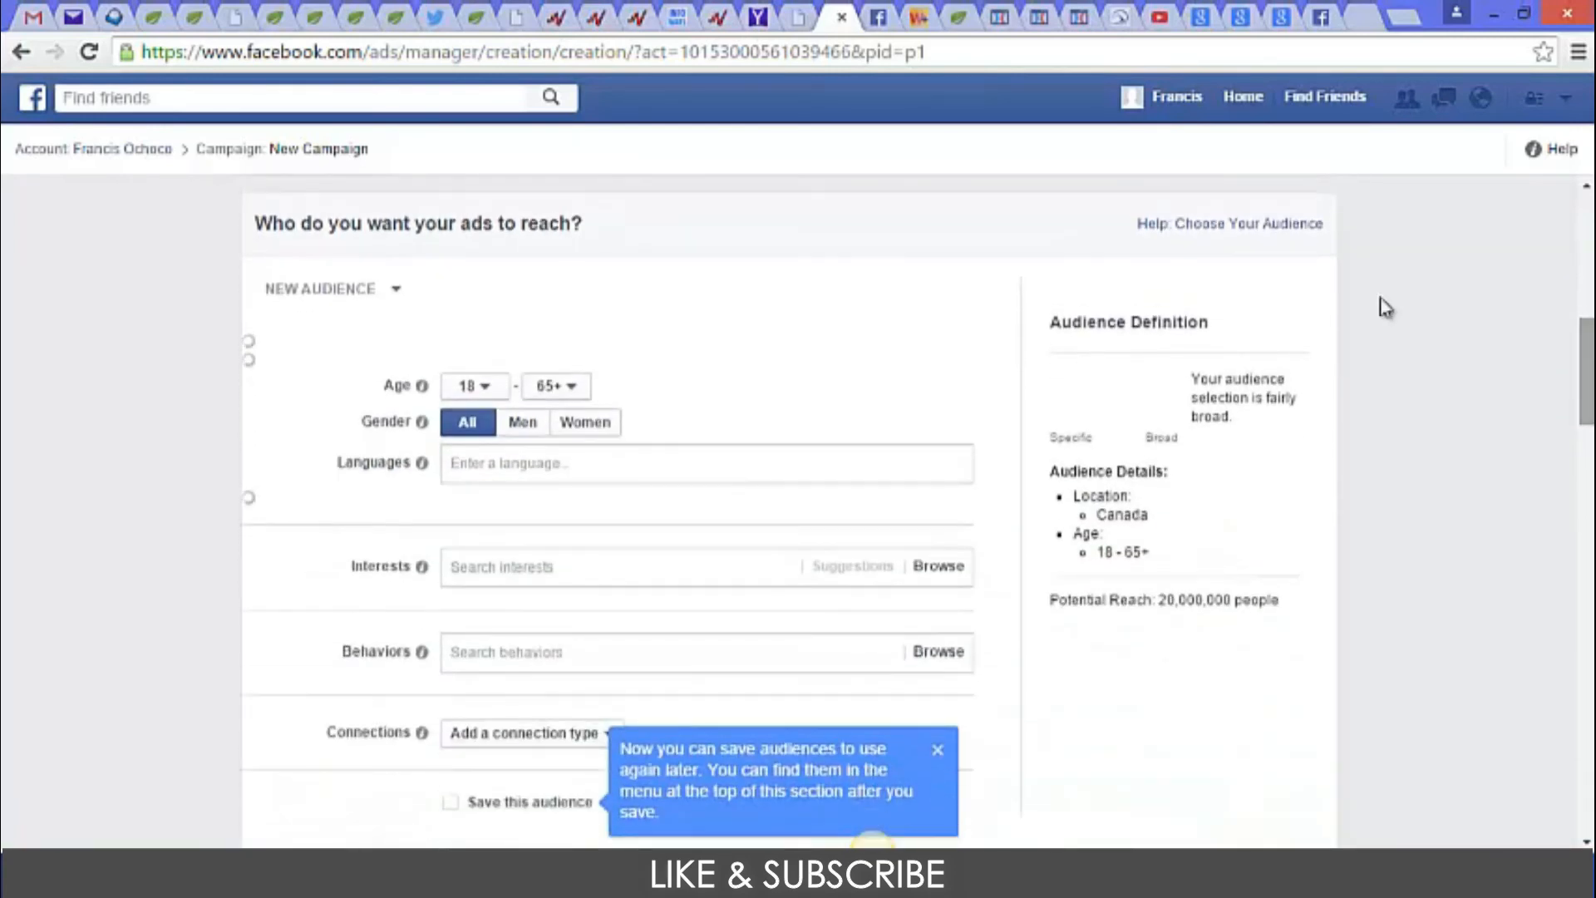